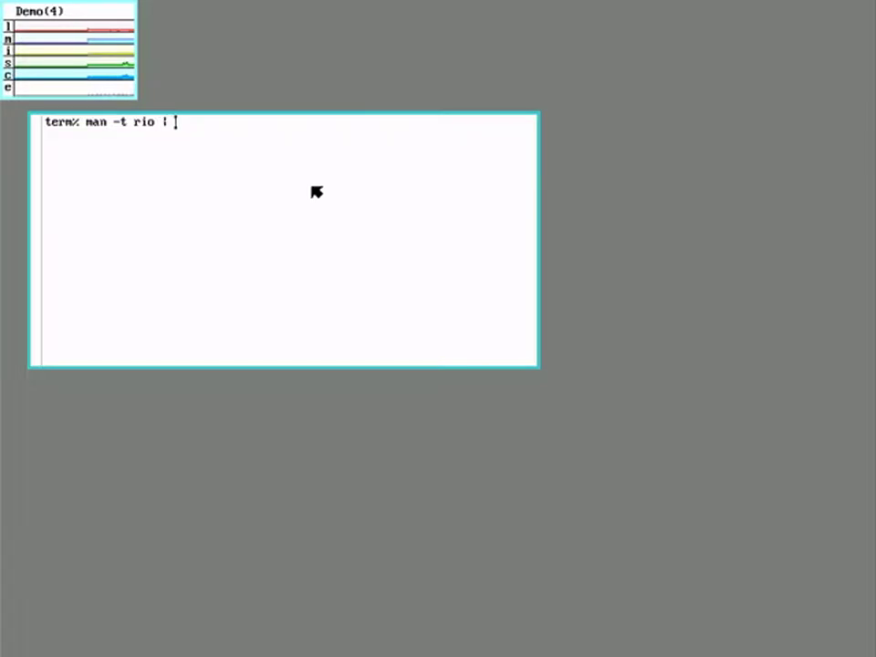
Step: Display the typeset rio manual page in its own viewer window by running man -t rio | page -w
{"action": "type", "text": " -w"}
{"action": "key", "text": "Return"}
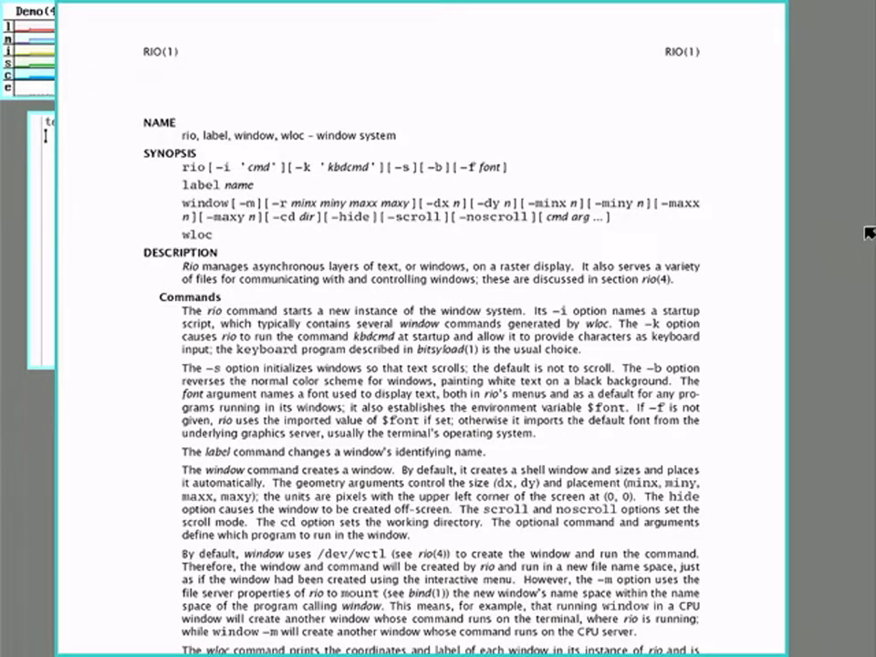
Step: Delete the window showing the rio manual page
{"action": "right_click", "coordinate": [868, 233]}
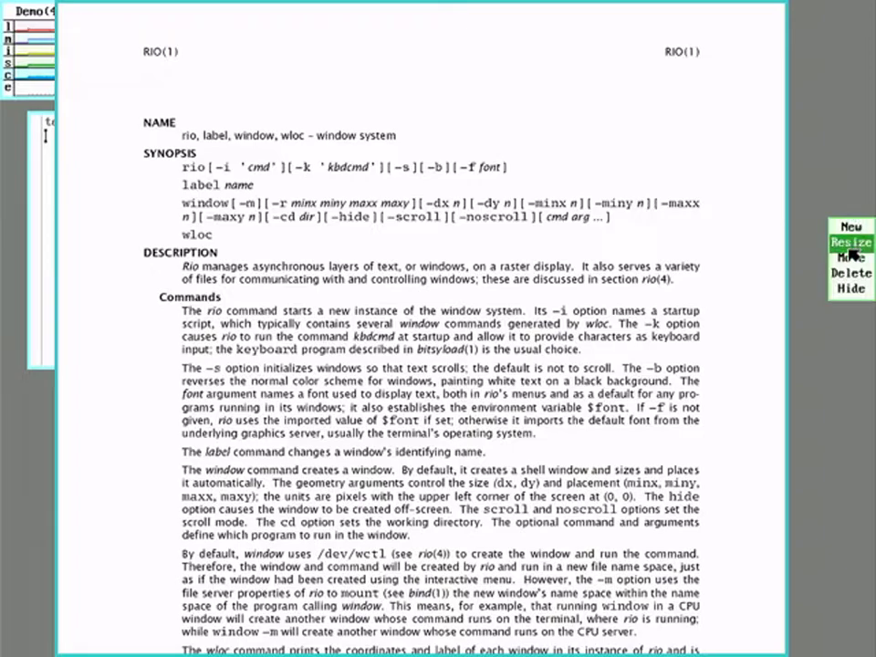
{"action": "left_click", "coordinate": [796, 273]}
{"action": "right_click", "coordinate": [772, 270]}
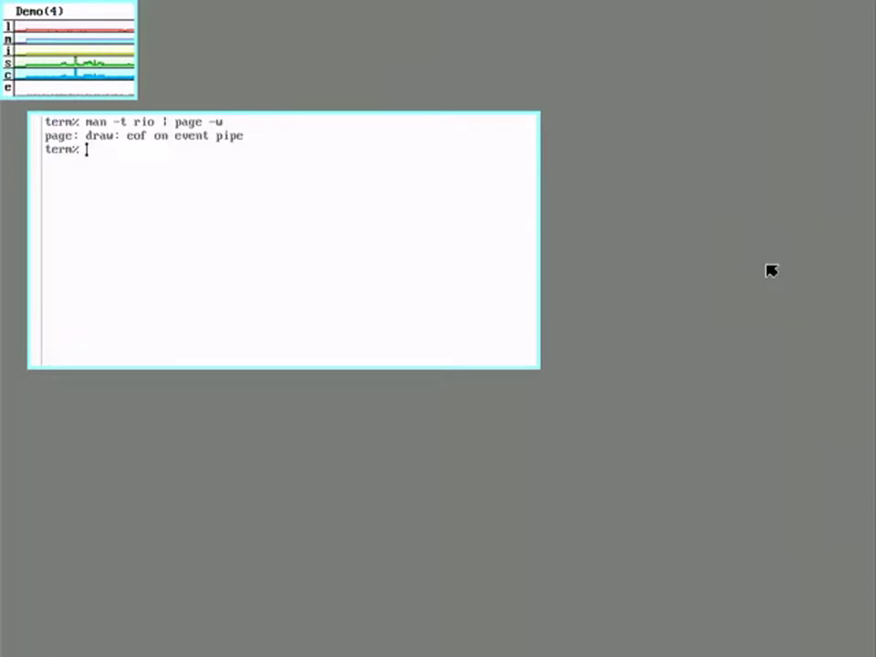
{"action": "right_click", "coordinate": [691, 260]}
{"action": "left_click", "coordinate": [690, 261]}
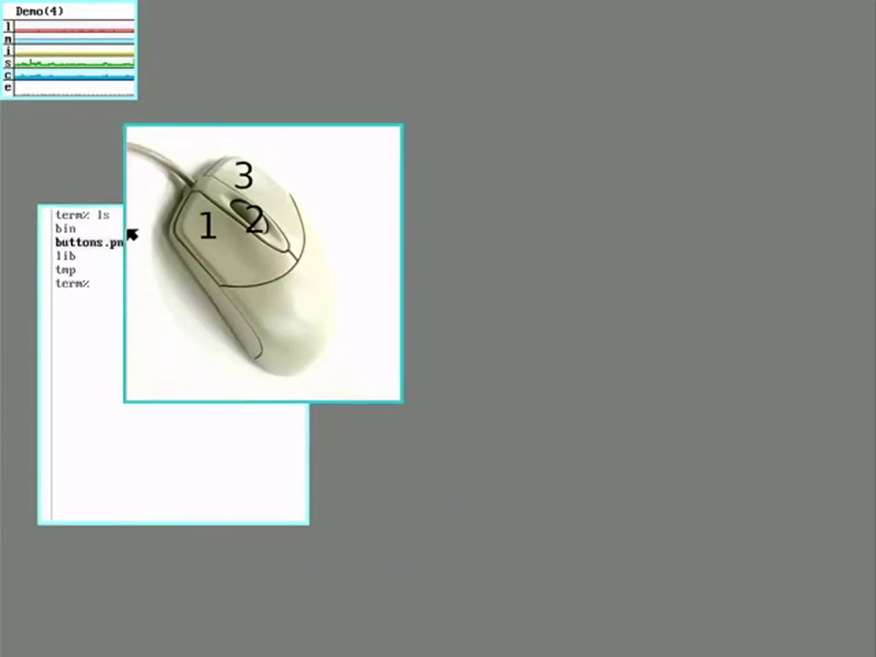
Step: Move the mouse picture window clear of the terminal and create a tall new terminal window overlapping the existing one
{"action": "left_click_drag", "start_coordinate": [127, 230], "coordinate": [538, 147]}
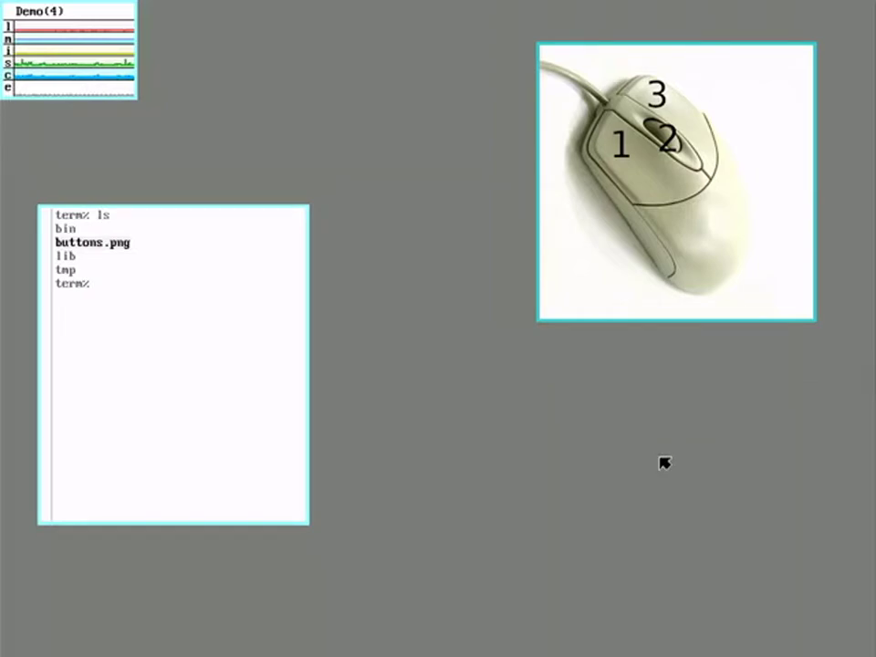
{"action": "right_click", "coordinate": [234, 51]}
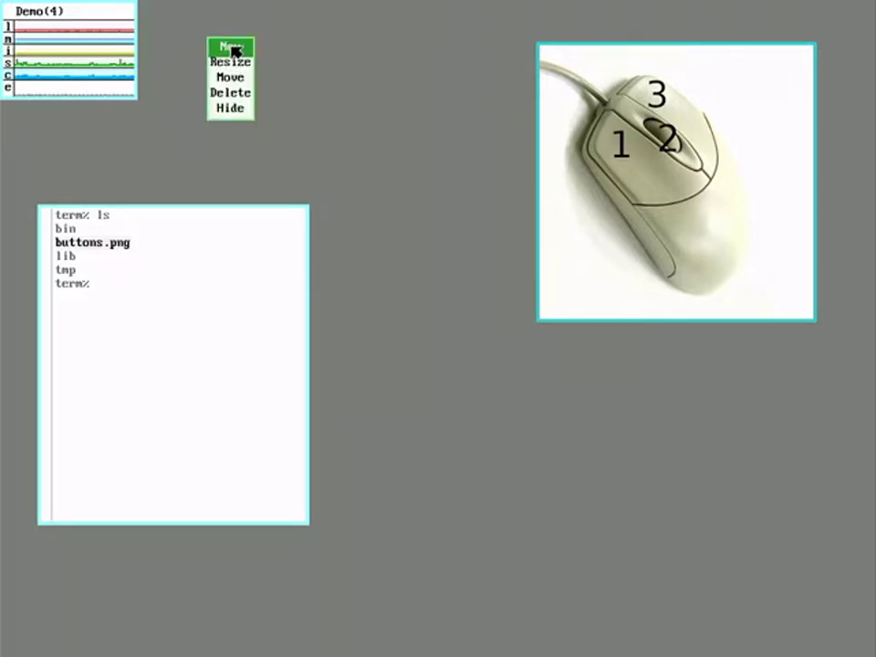
{"action": "right_click", "coordinate": [234, 49]}
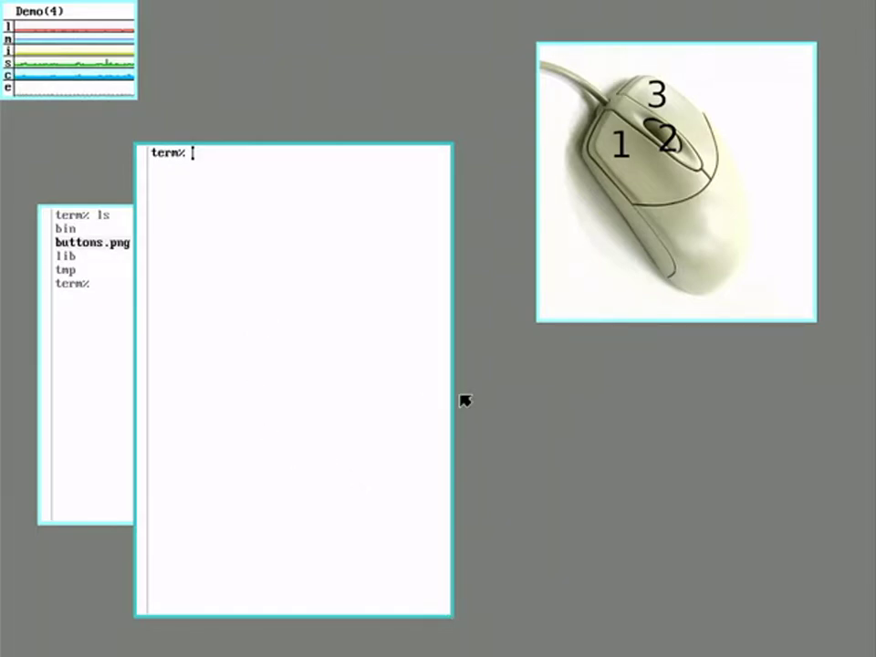
{"action": "right_click", "coordinate": [528, 414]}
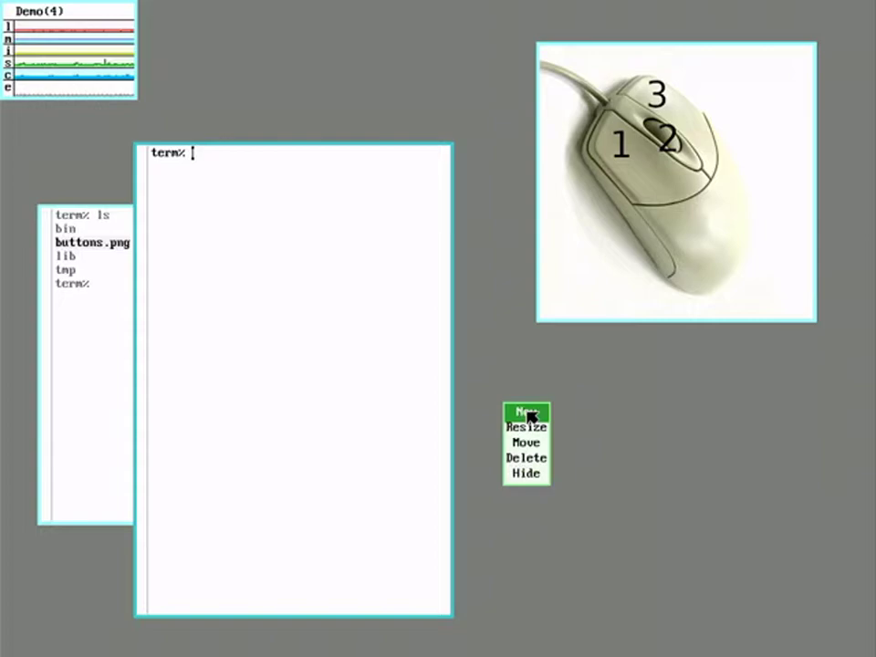
{"action": "right_click", "coordinate": [528, 414]}
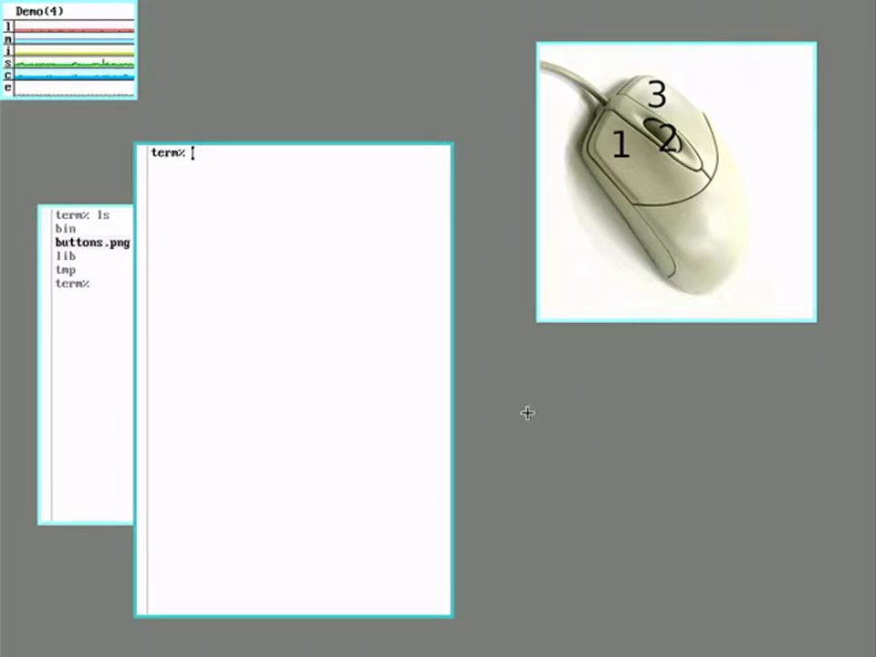
{"action": "right_click", "coordinate": [528, 415]}
Step: Resize the new empty terminal window to a wider, shorter rectangle about 455 by 368 pixels
{"action": "right_click", "coordinate": [557, 361]}
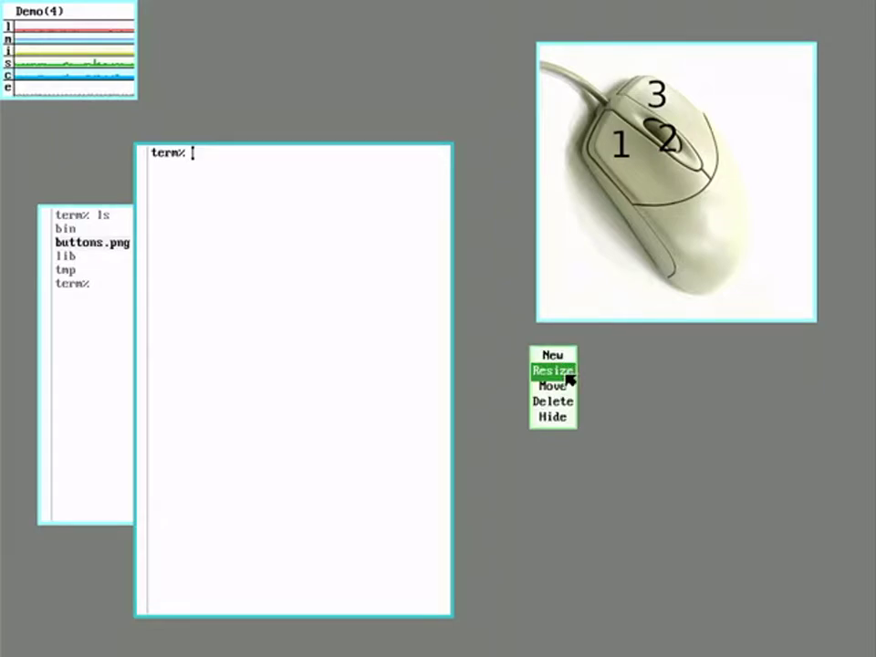
{"action": "right_click", "coordinate": [565, 372]}
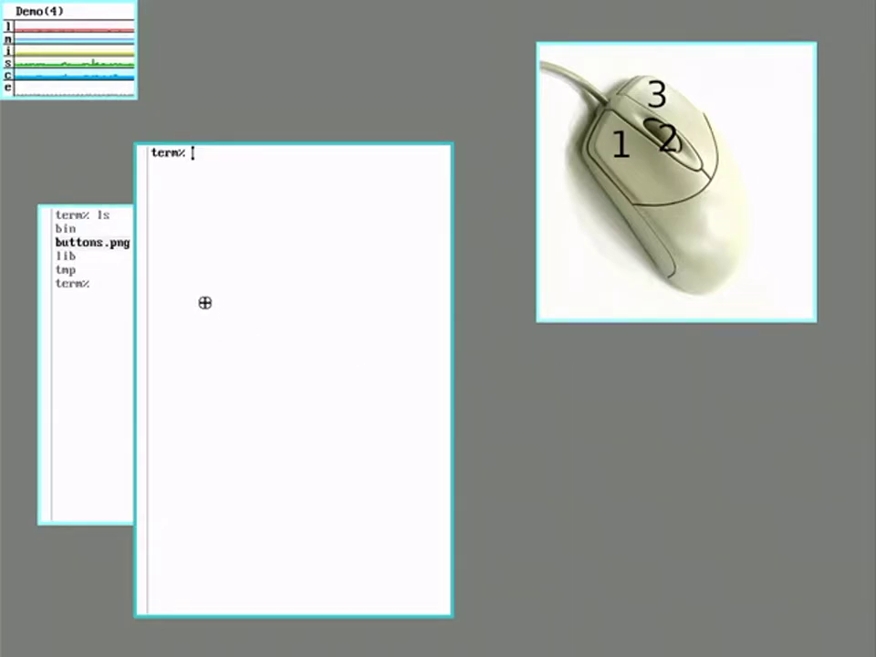
{"action": "right_click", "coordinate": [197, 275]}
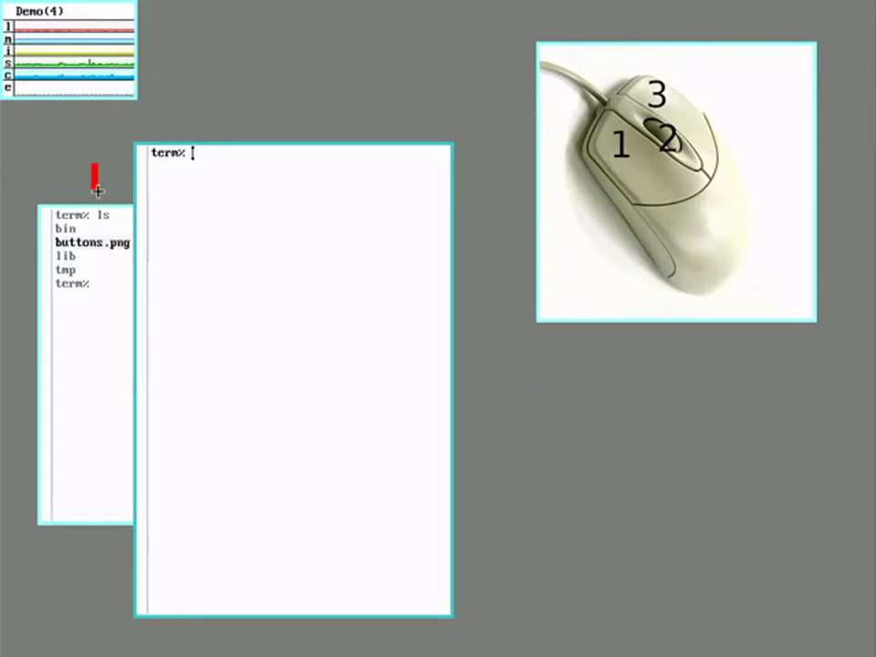
{"action": "left_click_drag", "start_coordinate": [91, 164], "coordinate": [506, 500]}
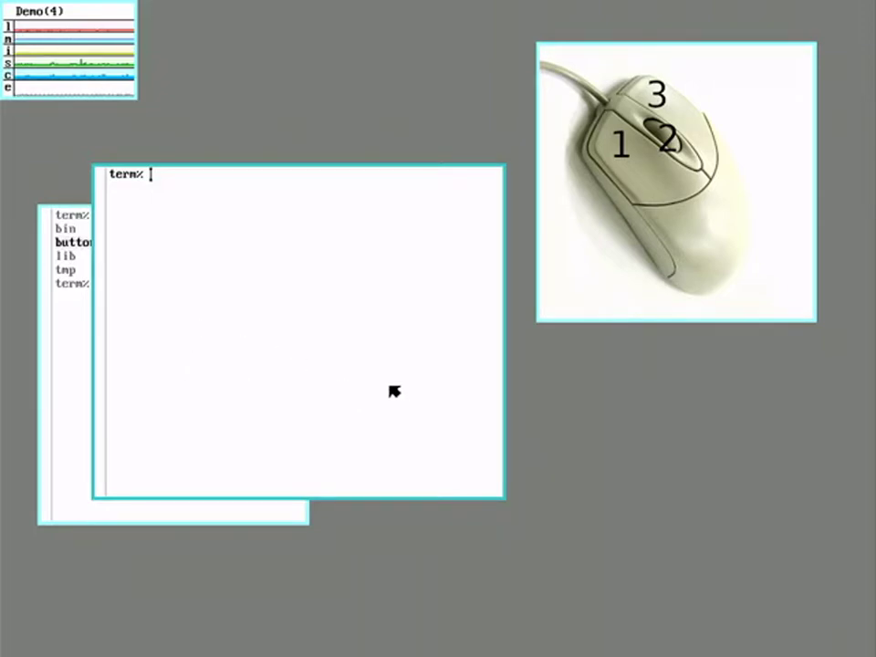
Step: Move the empty terminal window about 130 pixels down, uncovering the file listing in the terminal behind it
{"action": "right_click", "coordinate": [595, 402]}
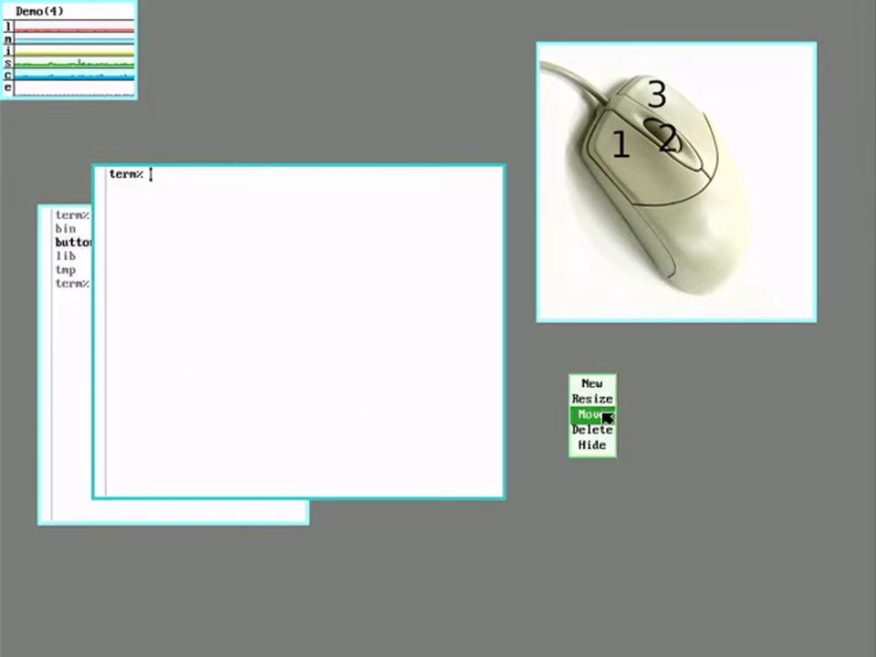
{"action": "left_click", "coordinate": [605, 415]}
{"action": "right_click", "coordinate": [391, 372]}
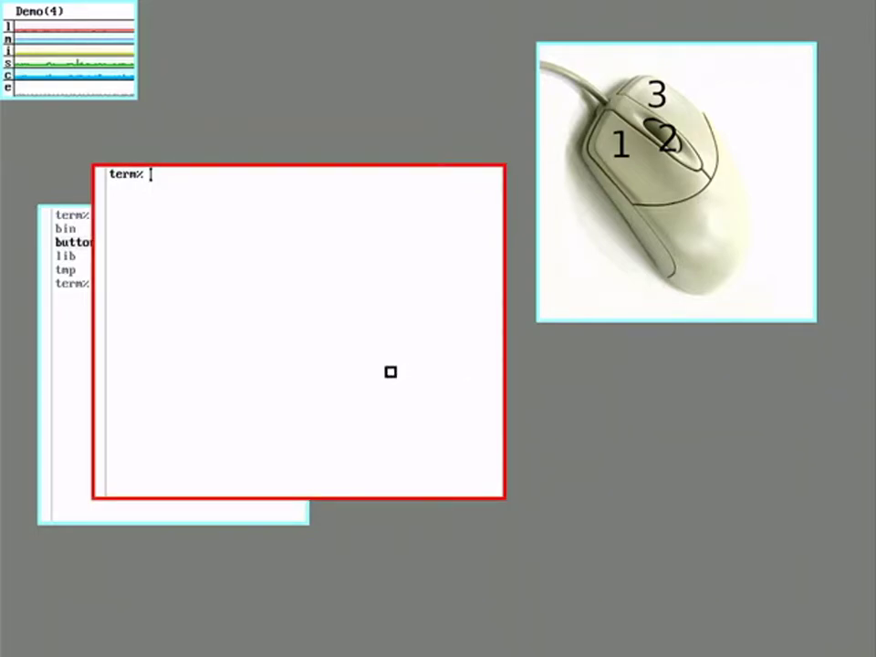
{"action": "left_click_drag", "start_coordinate": [390, 372], "coordinate": [403, 493]}
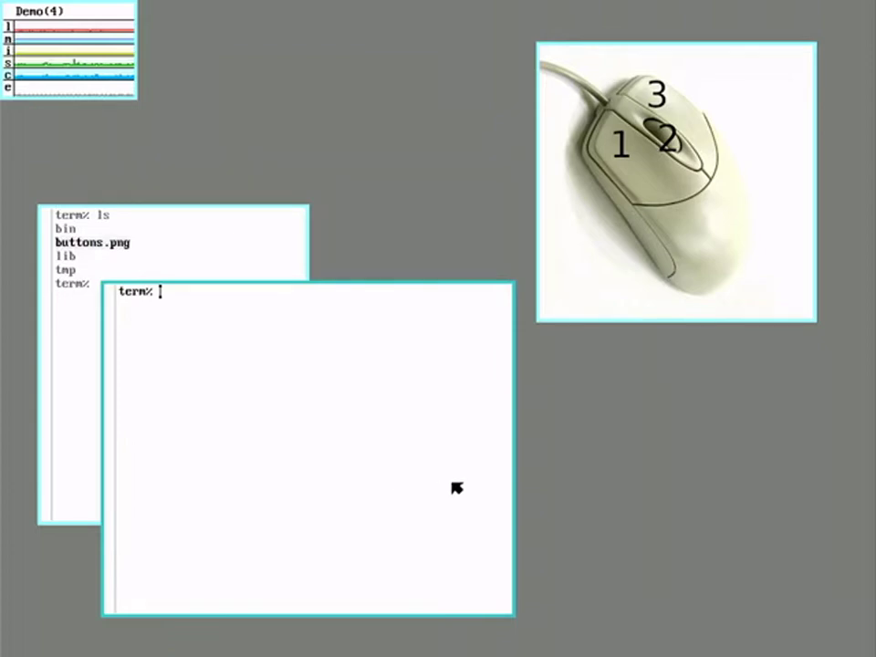
Step: Delete the empty terminal window lying over the one with the file listing
{"action": "right_click", "coordinate": [589, 470]}
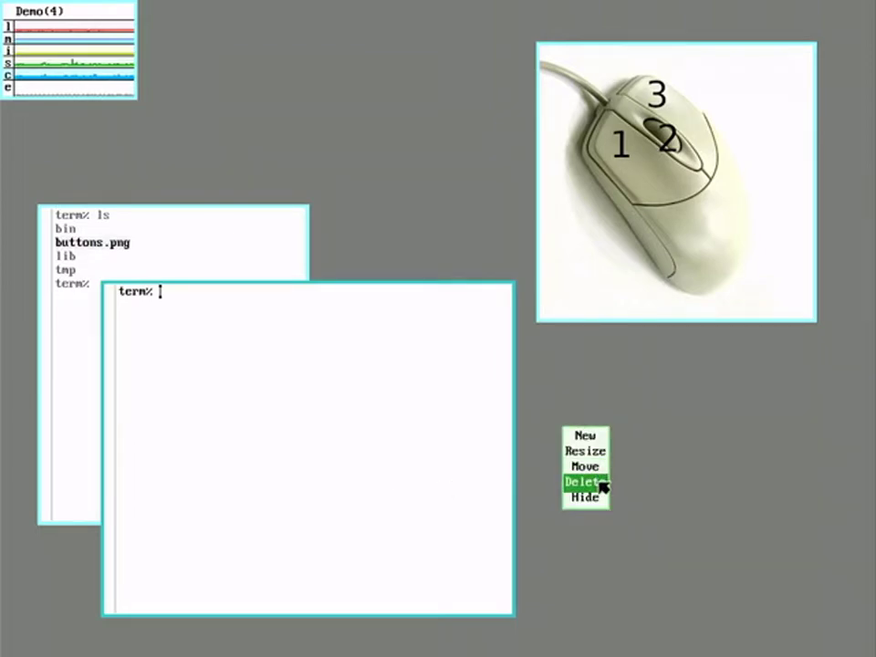
{"action": "right_click", "coordinate": [600, 483]}
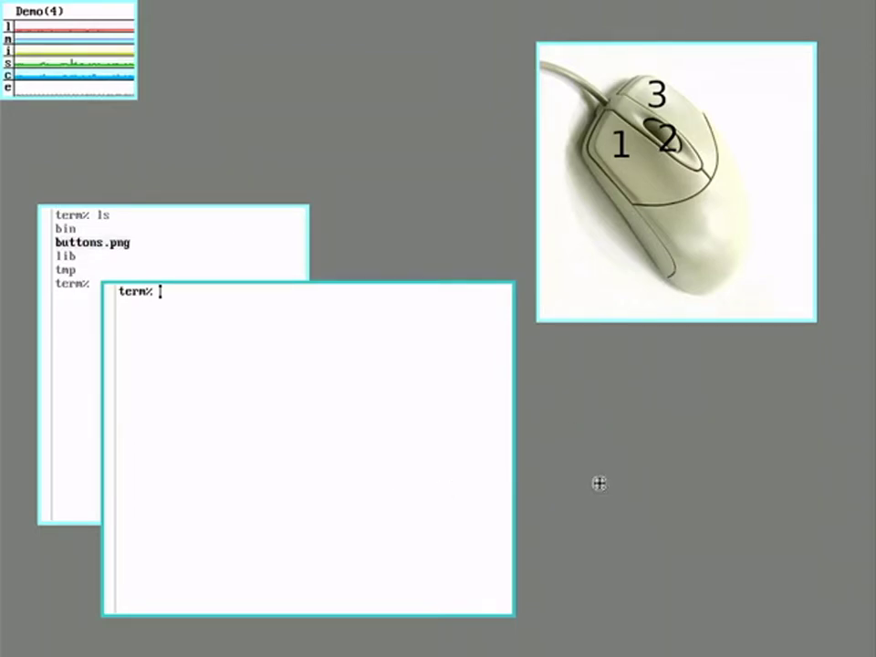
{"action": "right_click", "coordinate": [451, 477]}
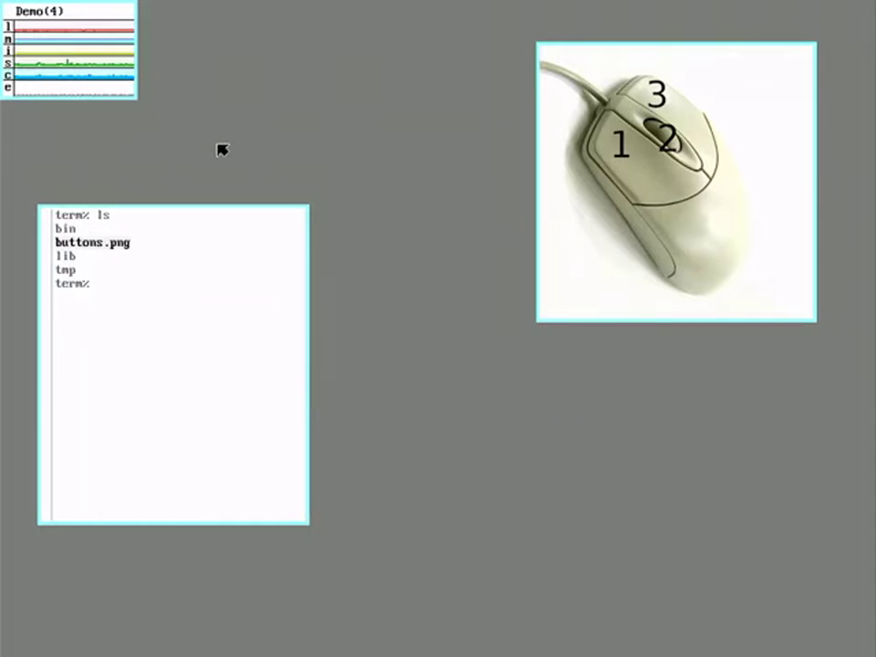
Step: Hide the terminal window containing the file listing and restore it to the desktop
{"action": "right_click", "coordinate": [350, 325]}
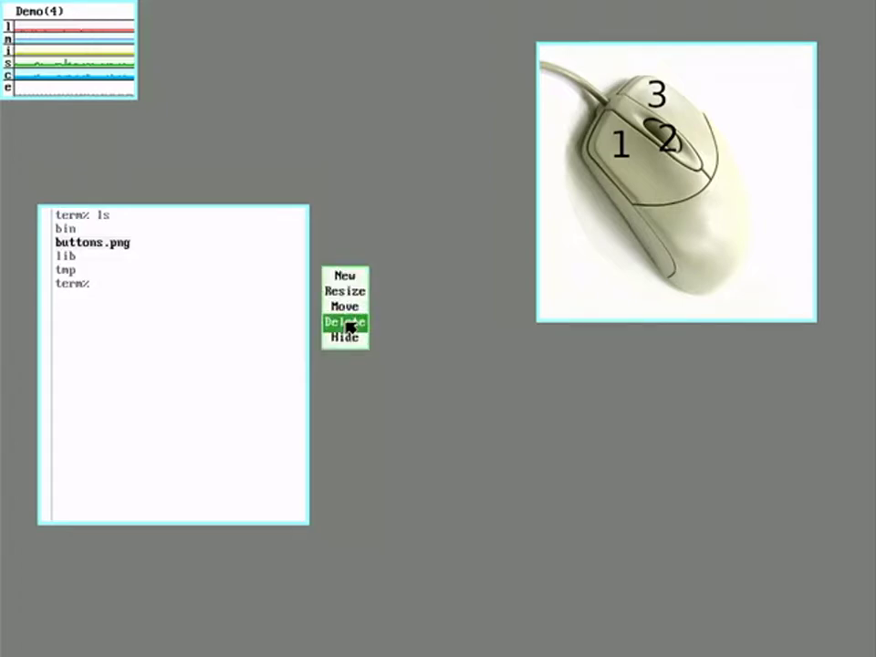
{"action": "right_click", "coordinate": [354, 337]}
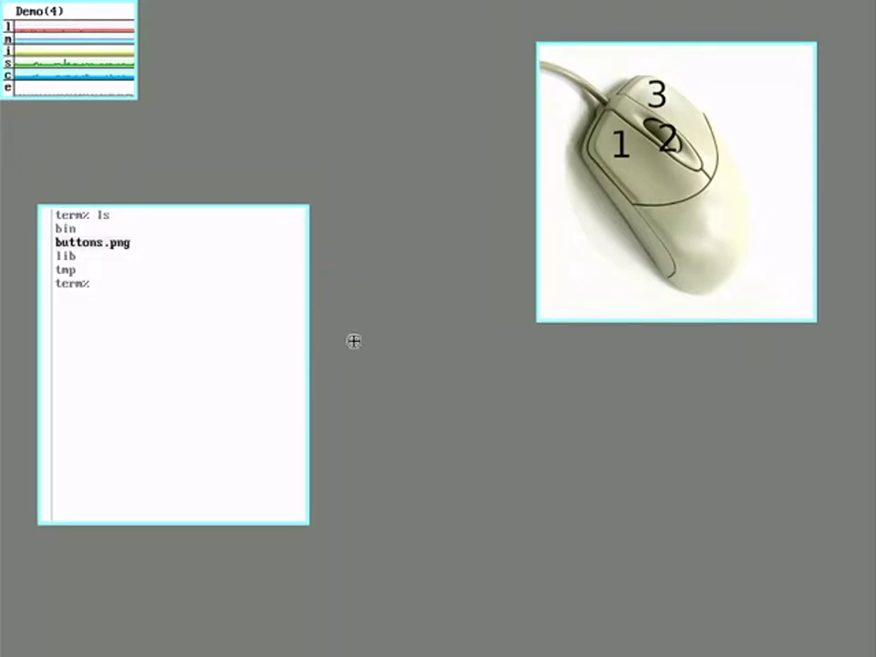
{"action": "right_click", "coordinate": [236, 332]}
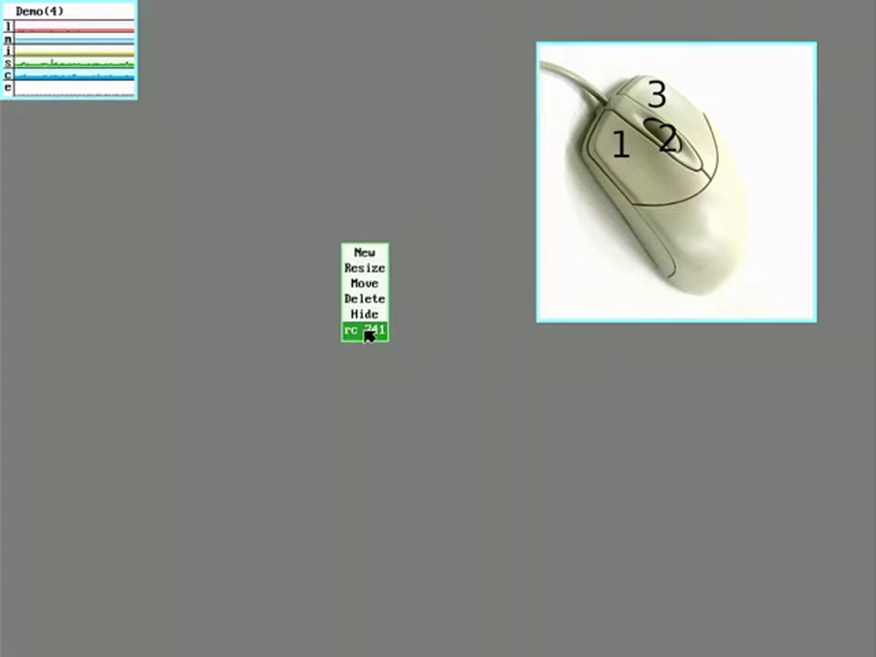
{"action": "right_click", "coordinate": [368, 332]}
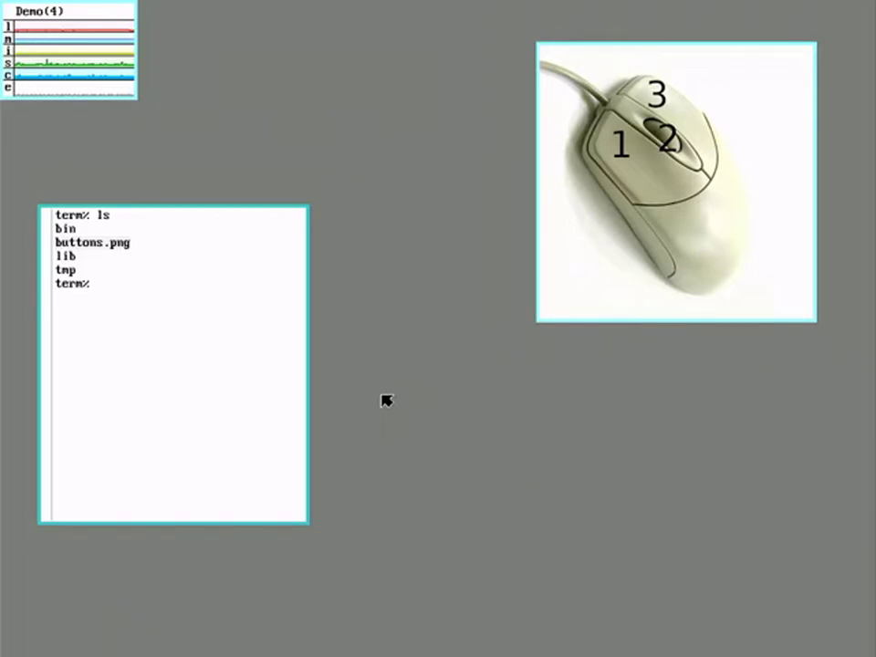
Step: Move the terminal window with the file listing so that it completely covers the stats window
{"action": "right_click", "coordinate": [385, 295]}
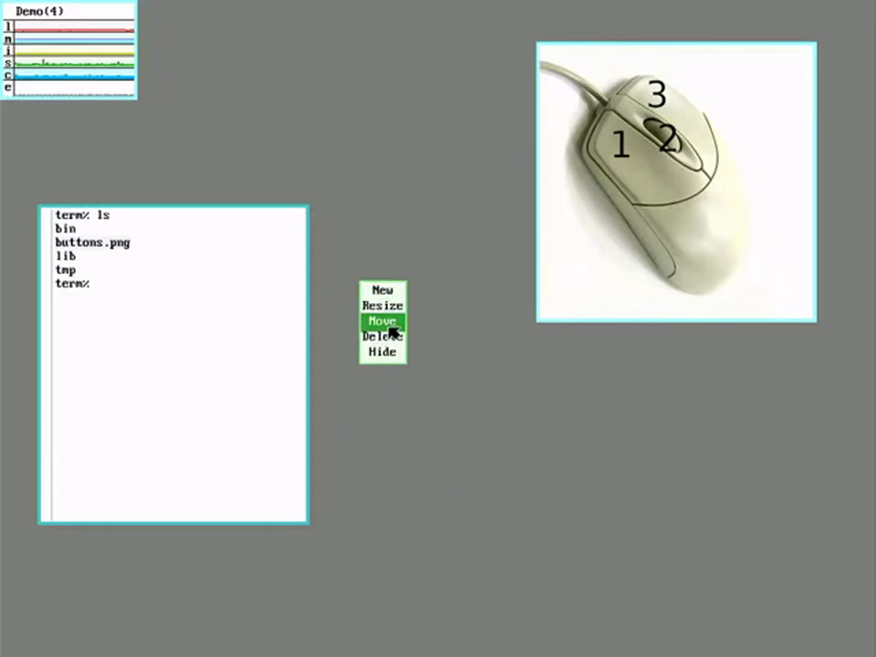
{"action": "right_click", "coordinate": [388, 323]}
{"action": "left_click_drag", "start_coordinate": [216, 327], "coordinate": [158, 114]}
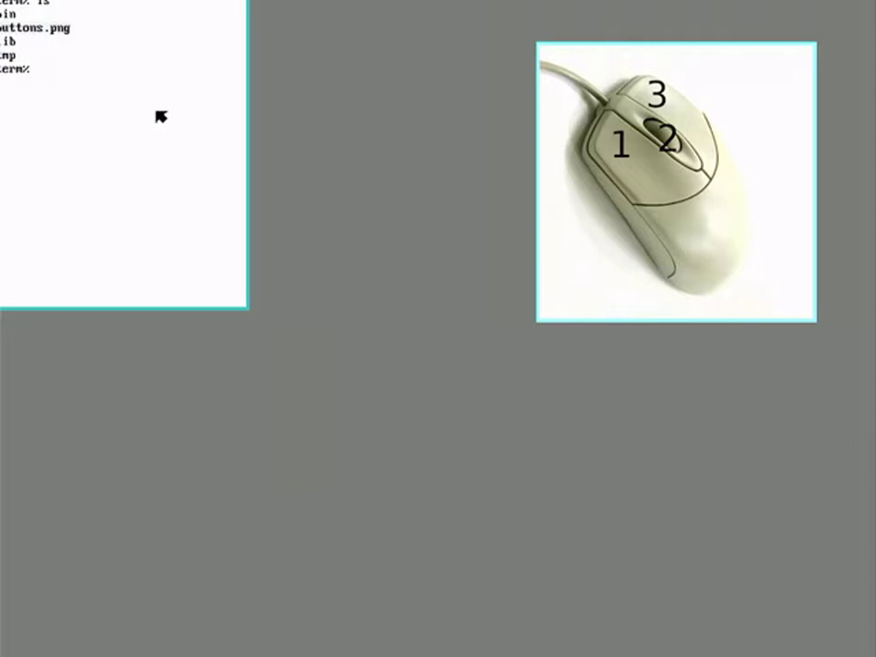
Step: Bring the covered stats window to the front and hide the terminal window behind it
{"action": "right_click", "coordinate": [318, 263]}
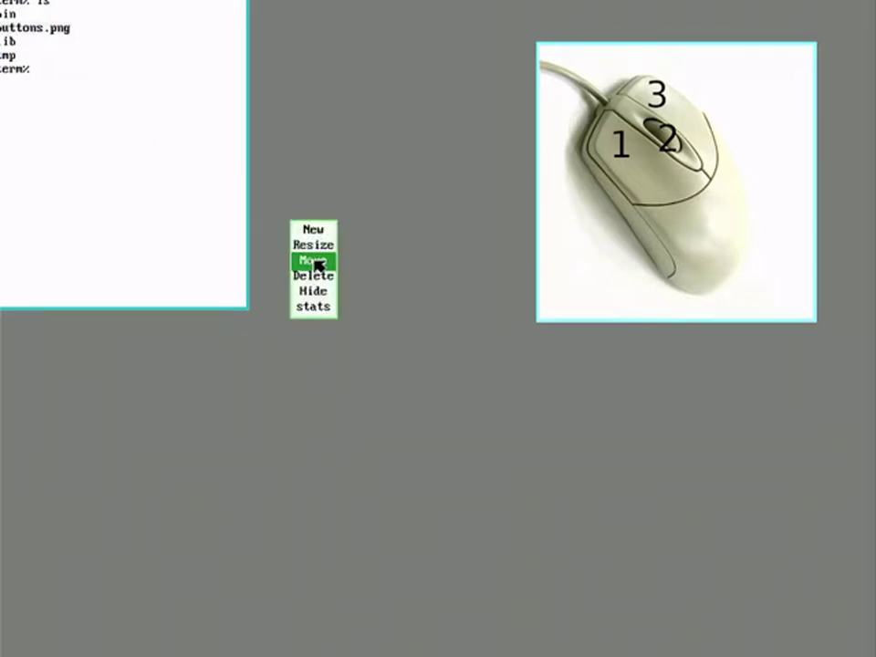
{"action": "left_click", "coordinate": [320, 311]}
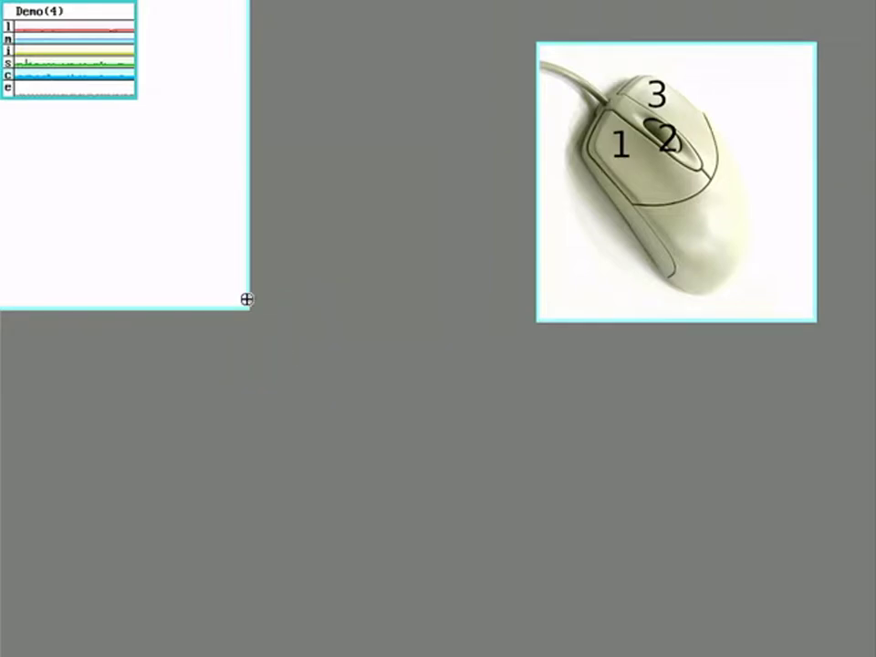
{"action": "right_click", "coordinate": [217, 283]}
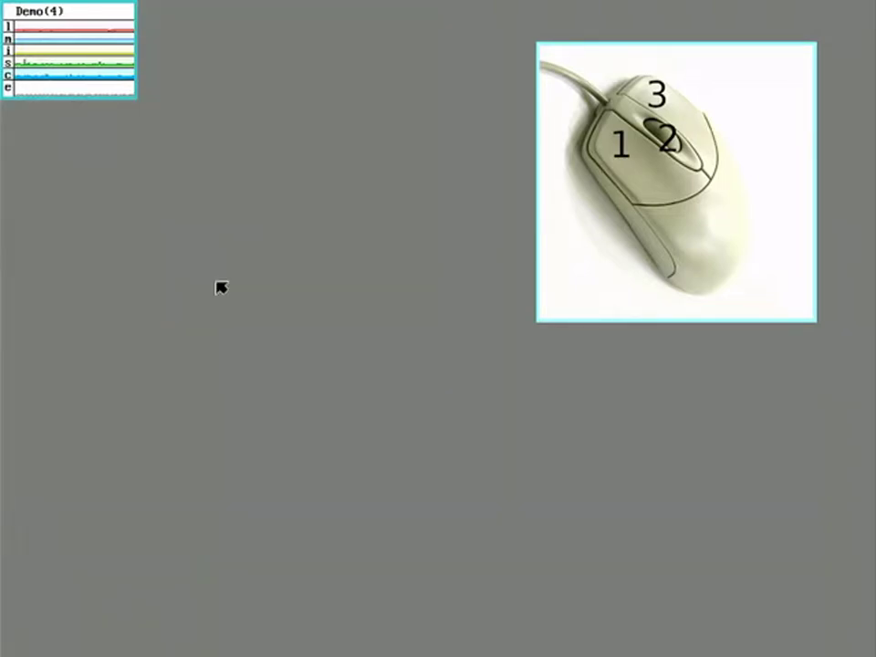
{"action": "right_click", "coordinate": [313, 287]}
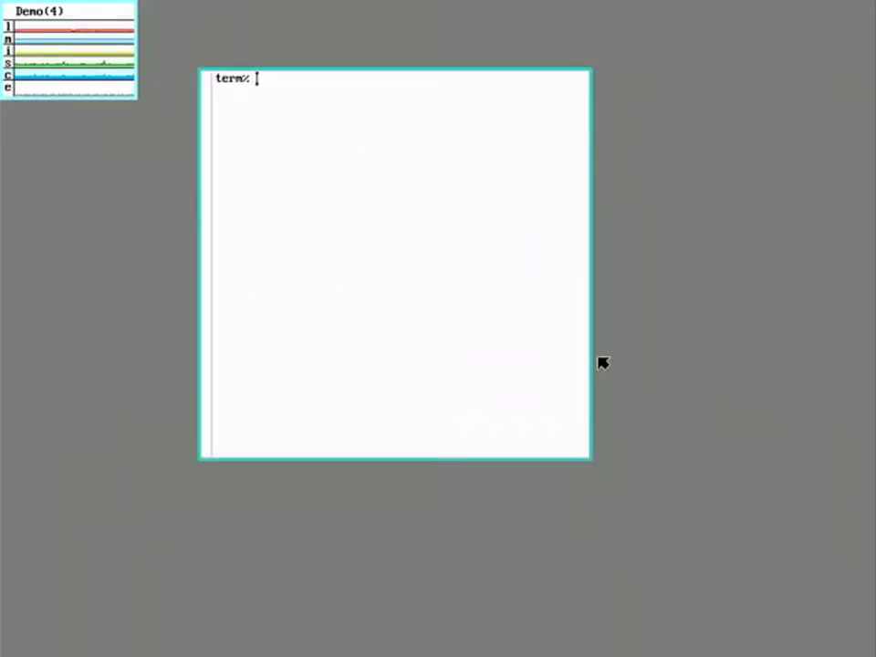
{"action": "middle_click", "coordinate": [647, 258]}
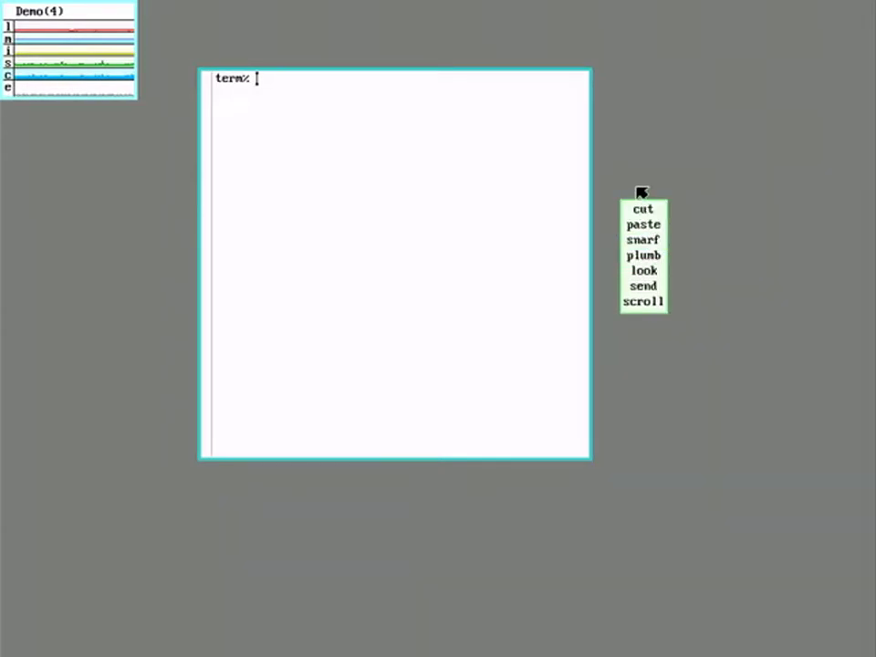
{"action": "middle_click", "coordinate": [697, 168]}
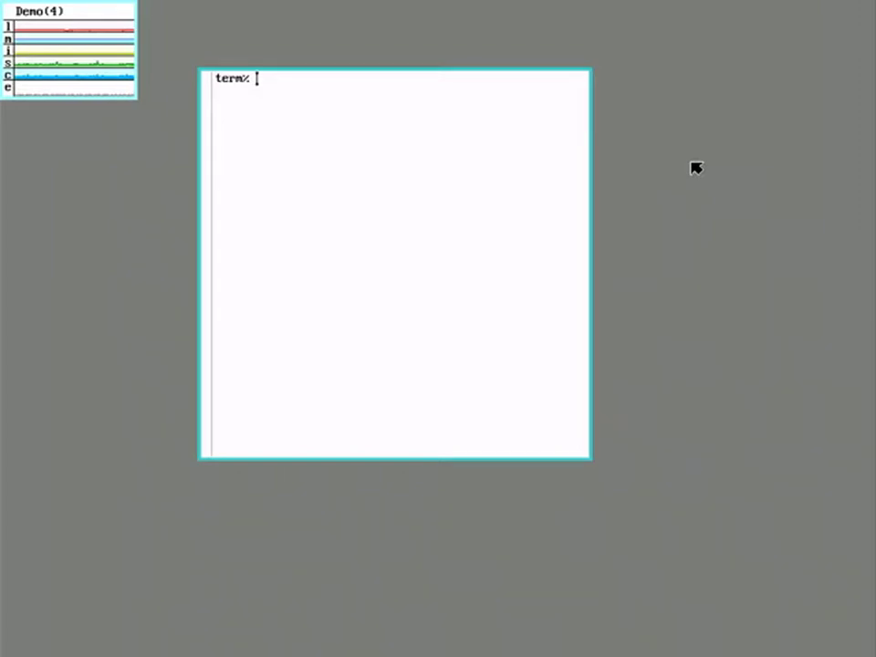
{"action": "middle_click", "coordinate": [485, 194]}
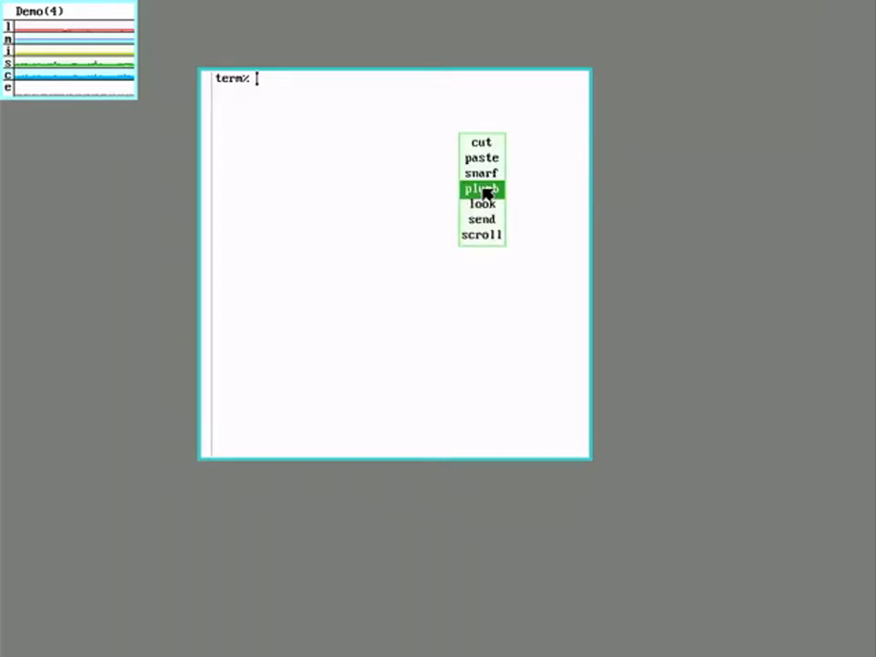
{"action": "middle_click", "coordinate": [763, 178]}
{"action": "middle_click", "coordinate": [760, 174]}
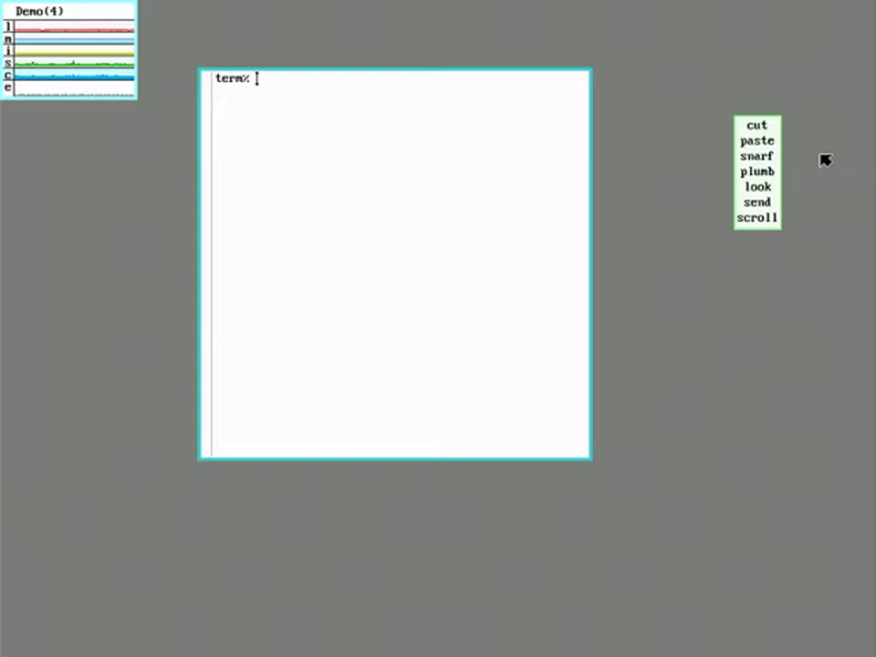
{"action": "middle_click", "coordinate": [825, 161]}
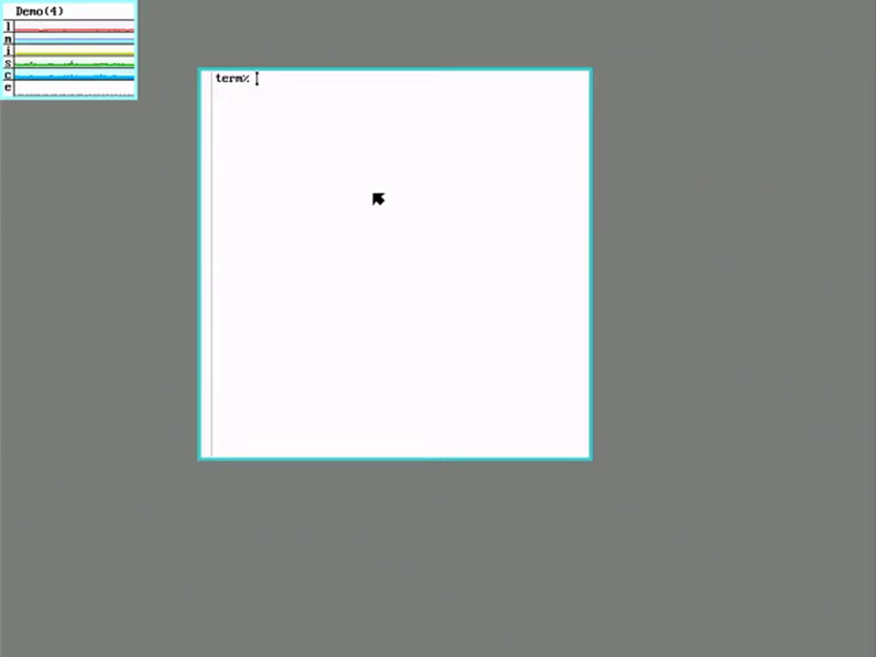
Step: List the current directory's files in the terminal with ls
{"action": "type", "text": "ls"}
{"action": "key", "text": "Return"}
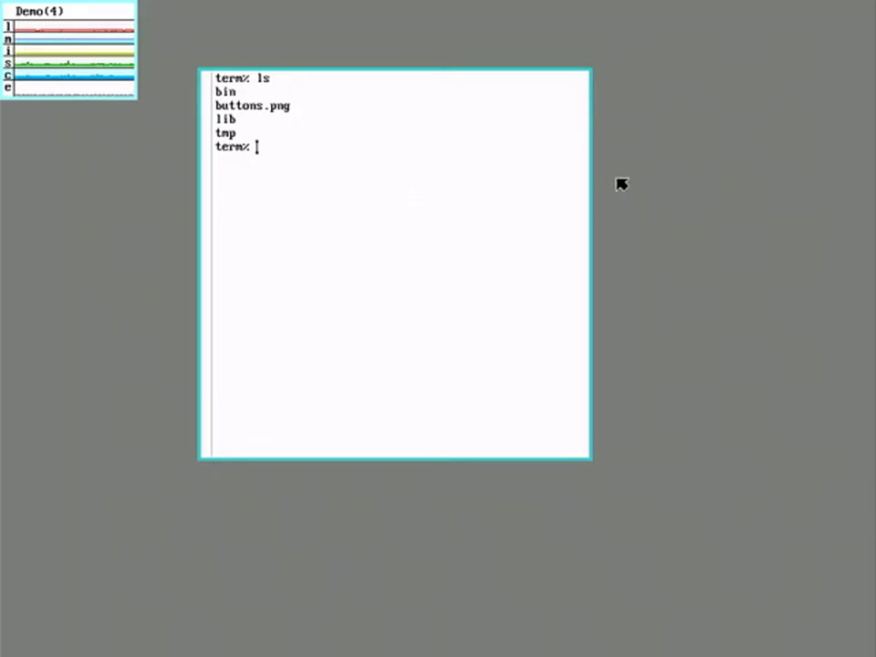
Step: Plumb the buttons.png file name in the directory listing to view the image, and quit the image viewer
{"action": "middle_click", "coordinate": [680, 168]}
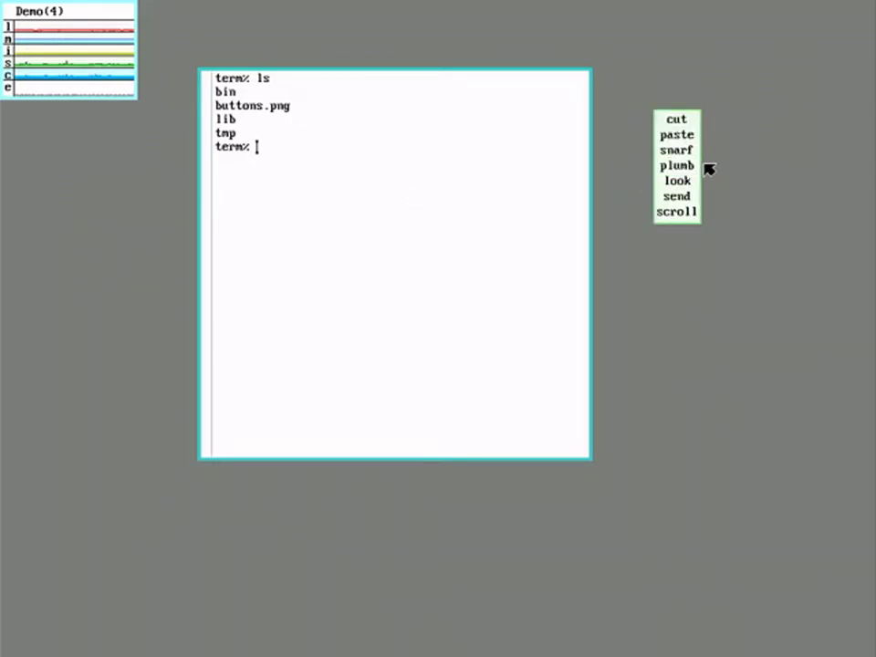
{"action": "middle_click", "coordinate": [680, 168]}
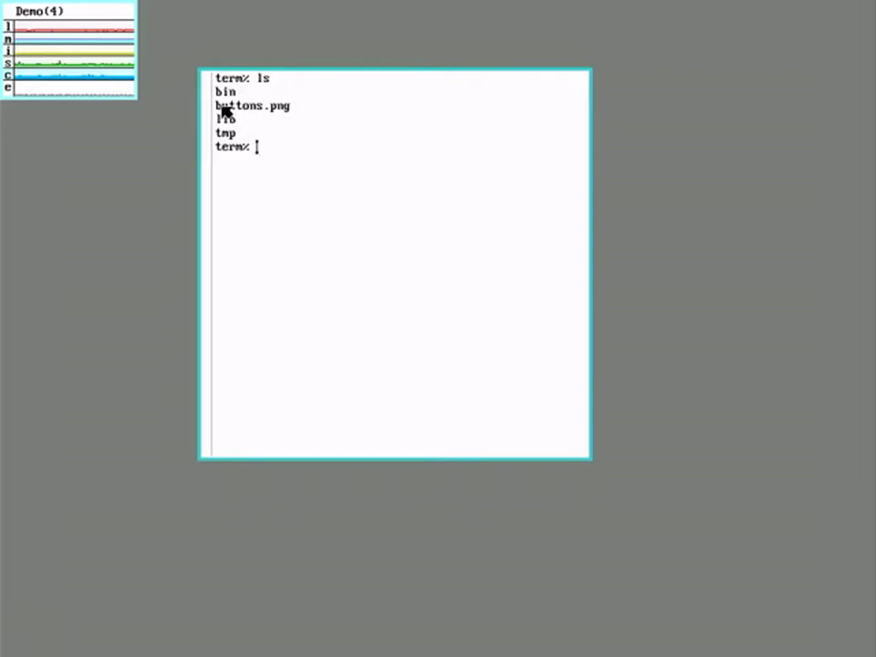
{"action": "left_click_drag", "start_coordinate": [219, 107], "coordinate": [294, 111]}
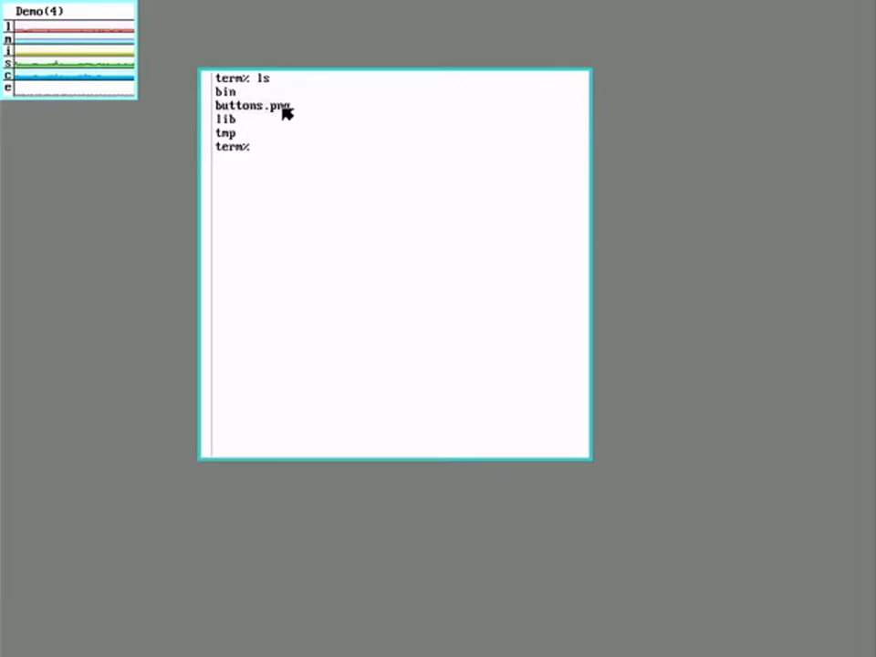
{"action": "middle_click", "coordinate": [282, 112]}
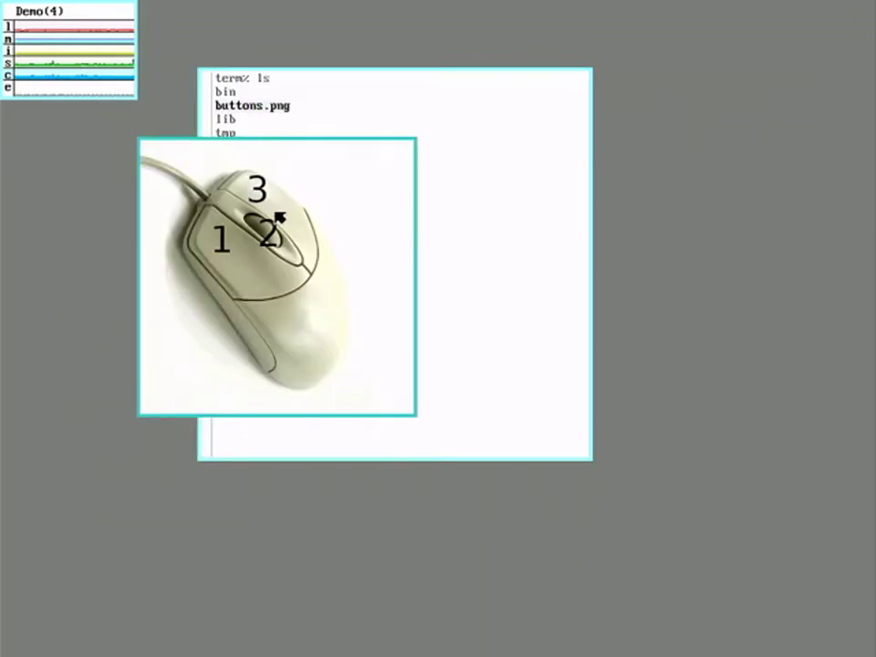
{"action": "middle_click", "coordinate": [351, 175]}
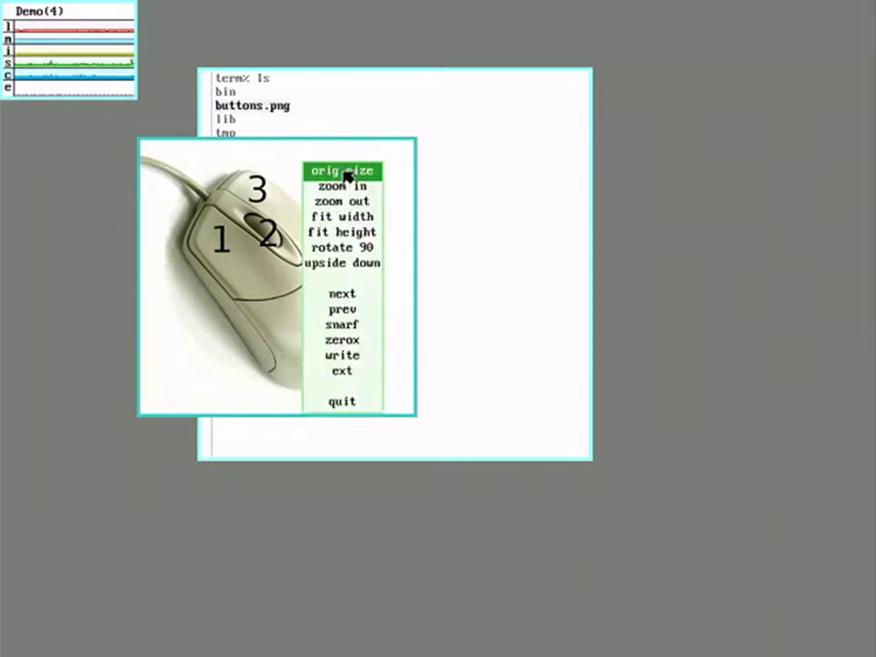
{"action": "middle_click", "coordinate": [360, 403]}
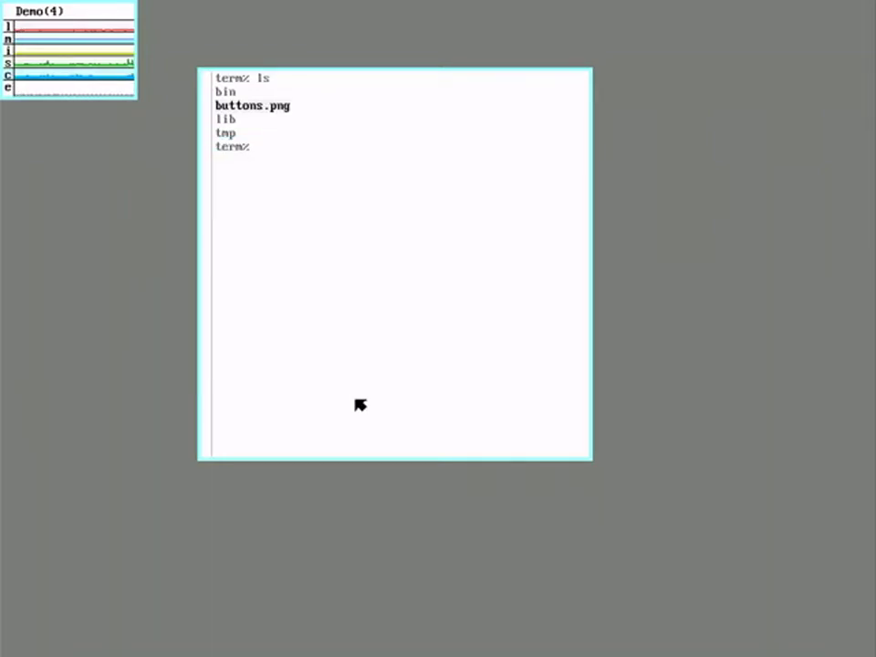
Step: Display the manual for page with the command man page and enlarge the terminal window so its lines fit
{"action": "left_click", "coordinate": [429, 290]}
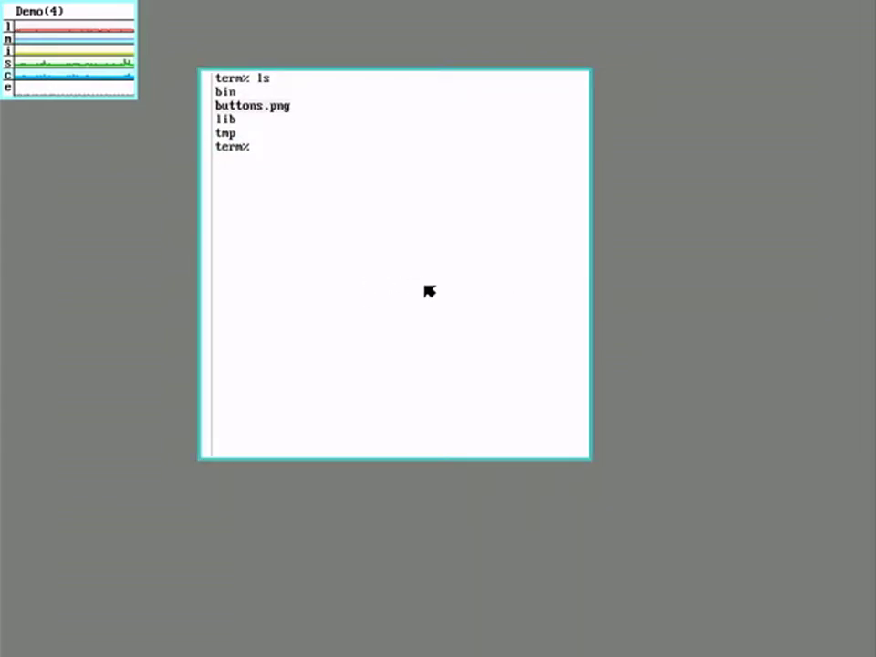
{"action": "type", "text": "man"}
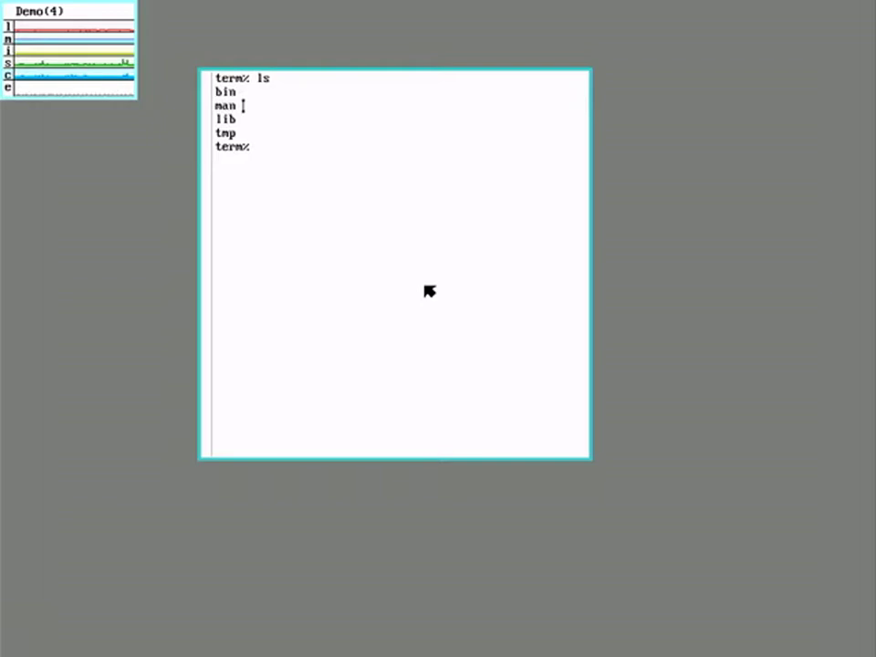
{"action": "left_click", "coordinate": [448, 293]}
{"action": "type", "text": "pag"}
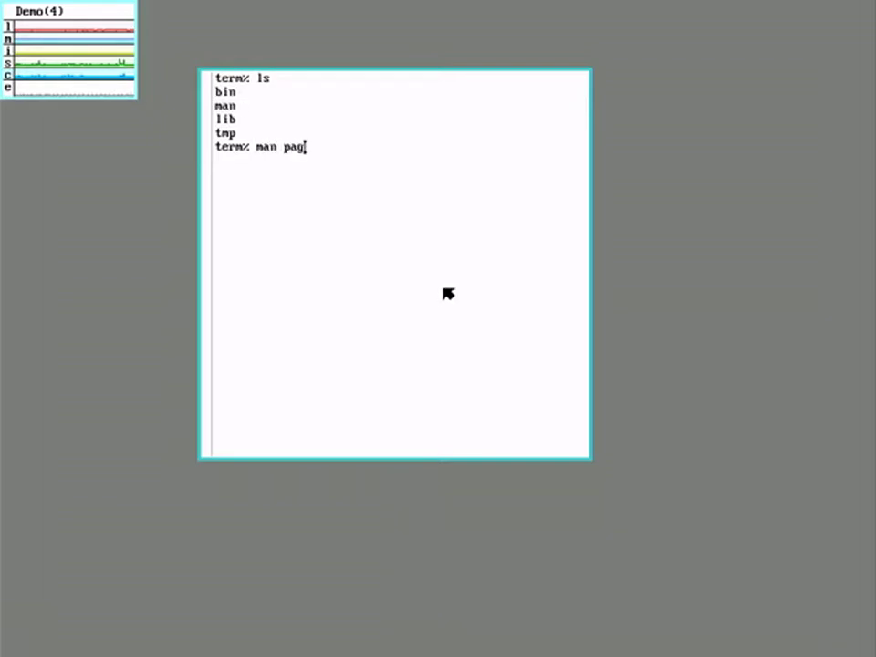
{"action": "type", "text": "e"}
{"action": "key", "text": "Return"}
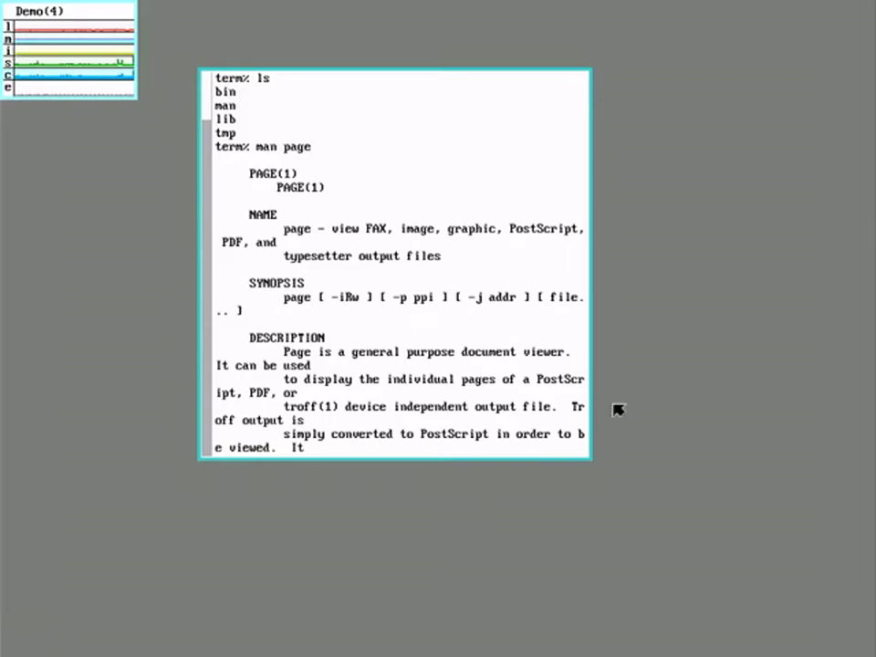
{"action": "left_click_drag", "start_coordinate": [585, 450], "coordinate": [858, 541]}
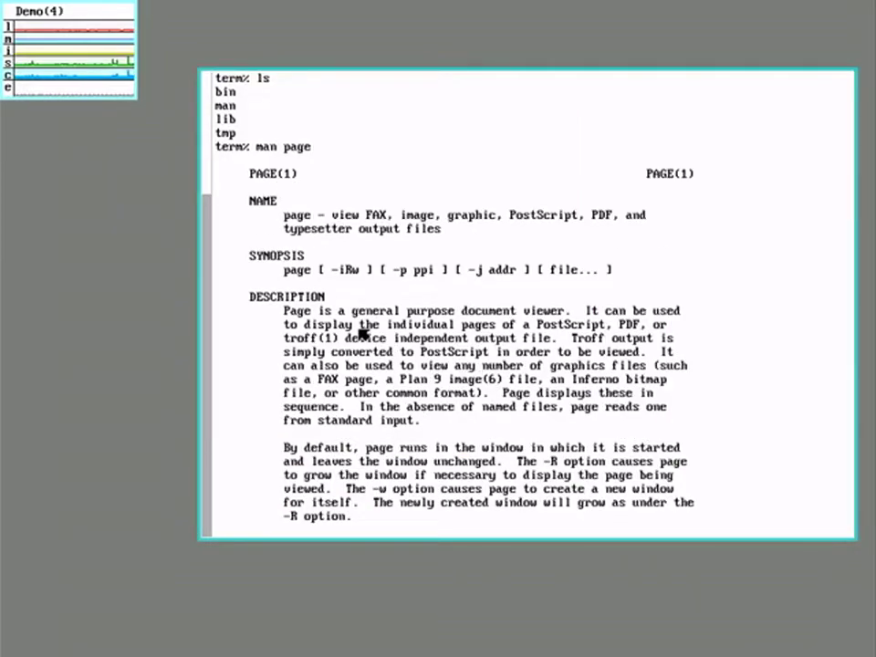
{"action": "middle_click", "coordinate": [340, 285]}
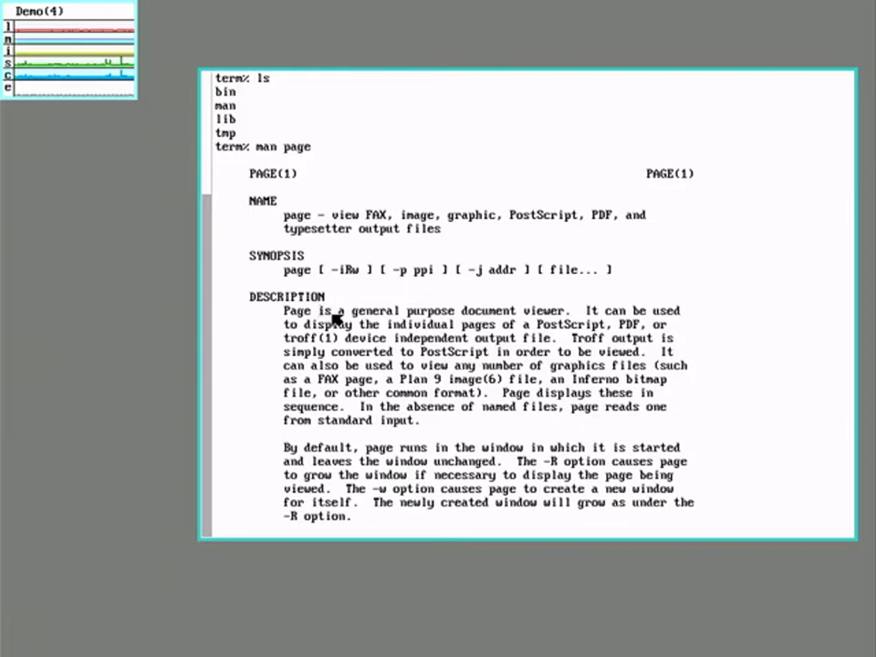
{"action": "middle_click", "coordinate": [332, 313]}
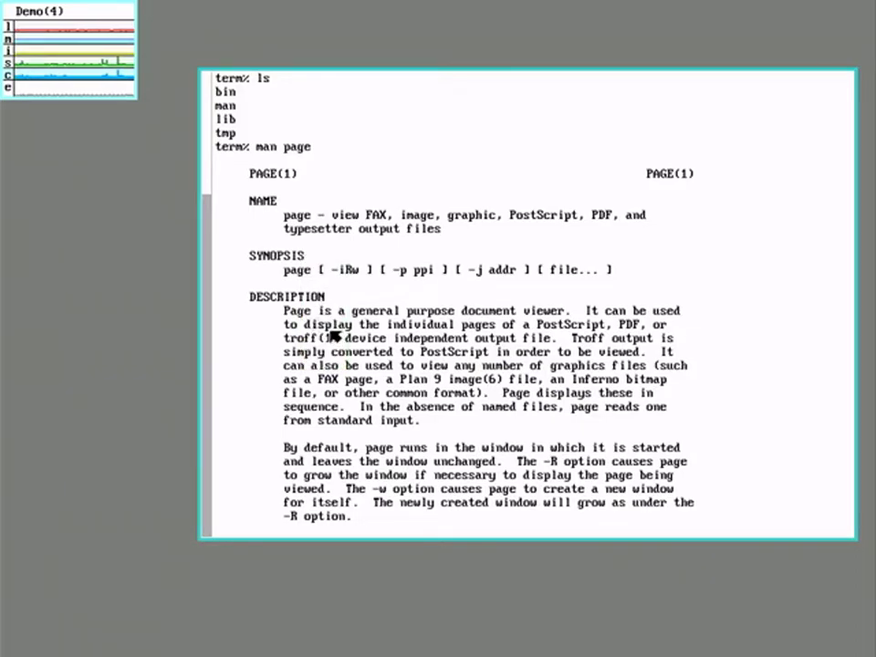
{"action": "middle_click", "coordinate": [327, 333]}
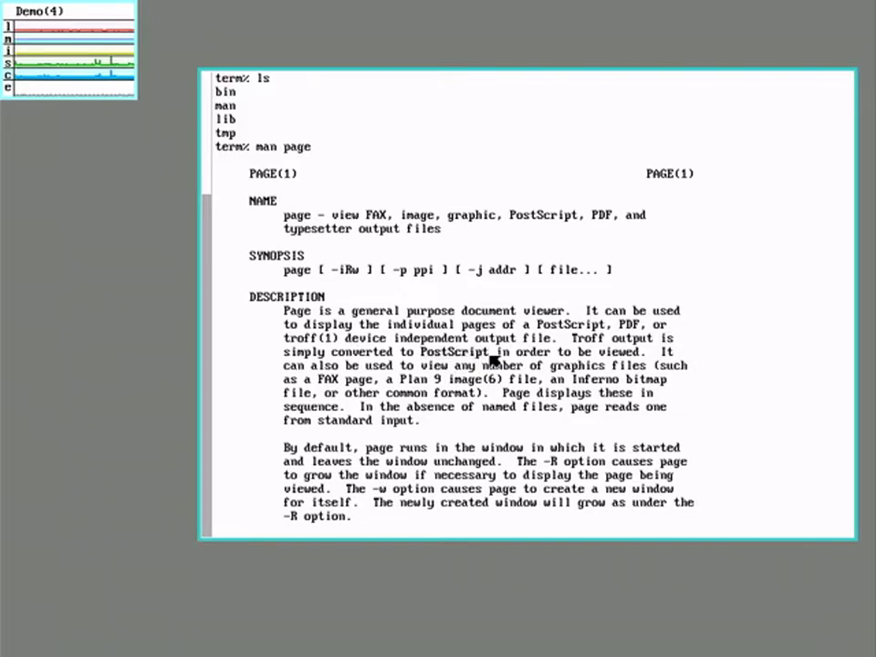
{"action": "middle_click", "coordinate": [478, 358]}
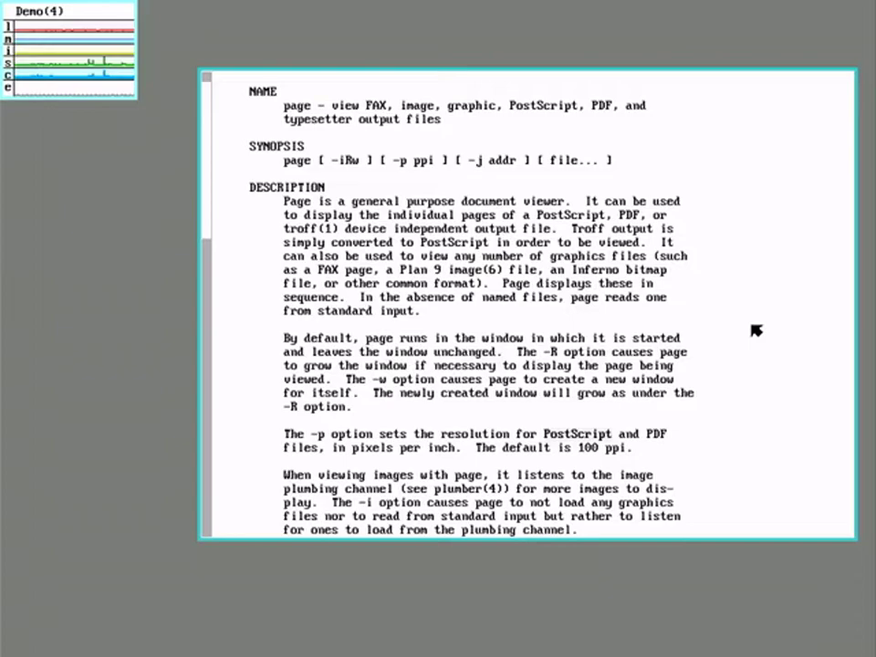
Step: Send the manual's example command man -t page | page -w to the shell and quit the preview window it opens
{"action": "middle_click", "coordinate": [760, 297]}
{"action": "scroll", "coordinate": [773, 374], "scroll_direction": "down", "scroll_amount": 10}
{"action": "scroll", "coordinate": [768, 374], "scroll_direction": "down", "scroll_amount": 5}
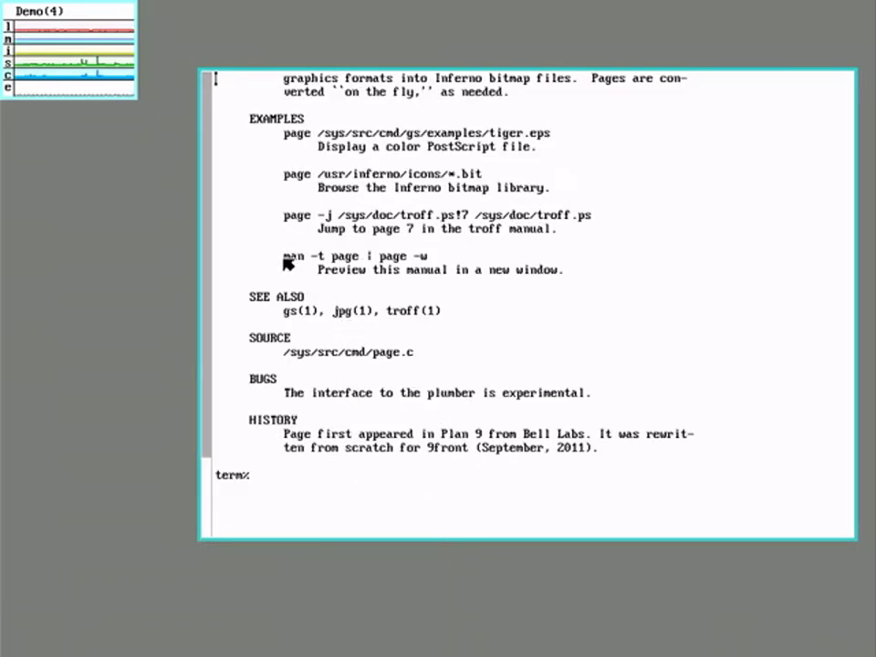
{"action": "left_click_drag", "start_coordinate": [284, 257], "coordinate": [428, 260]}
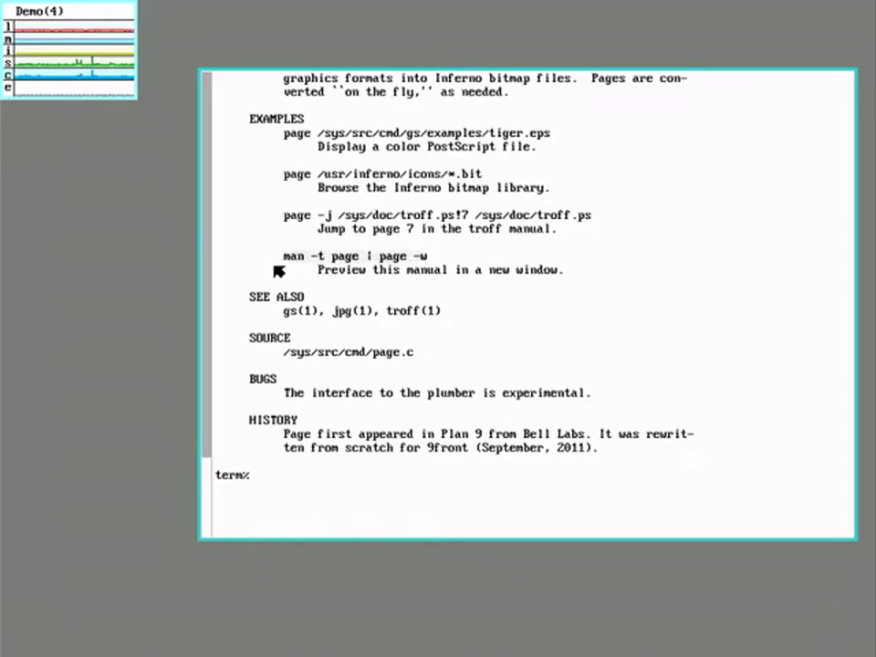
{"action": "middle_click", "coordinate": [348, 265]}
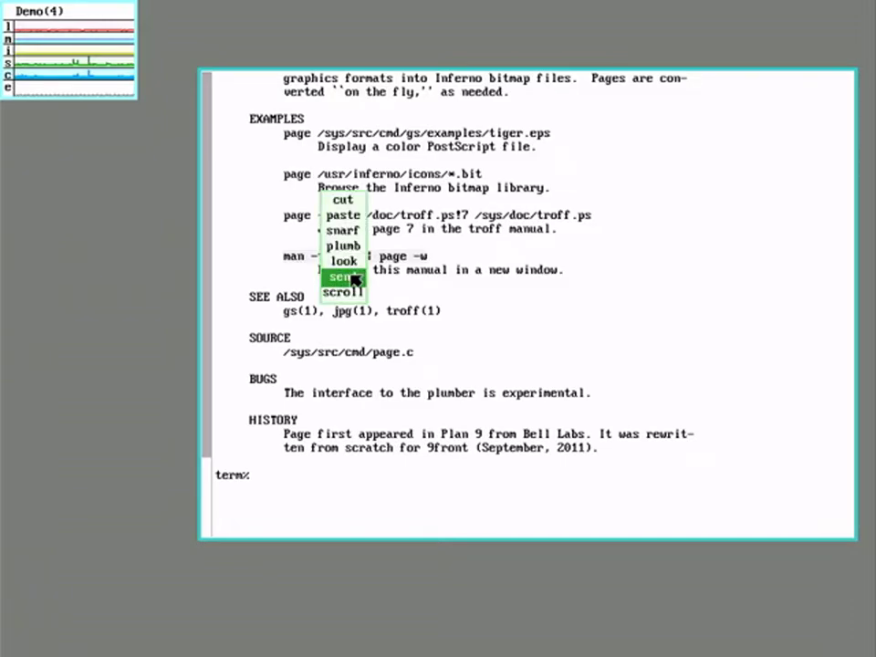
{"action": "middle_click", "coordinate": [355, 278]}
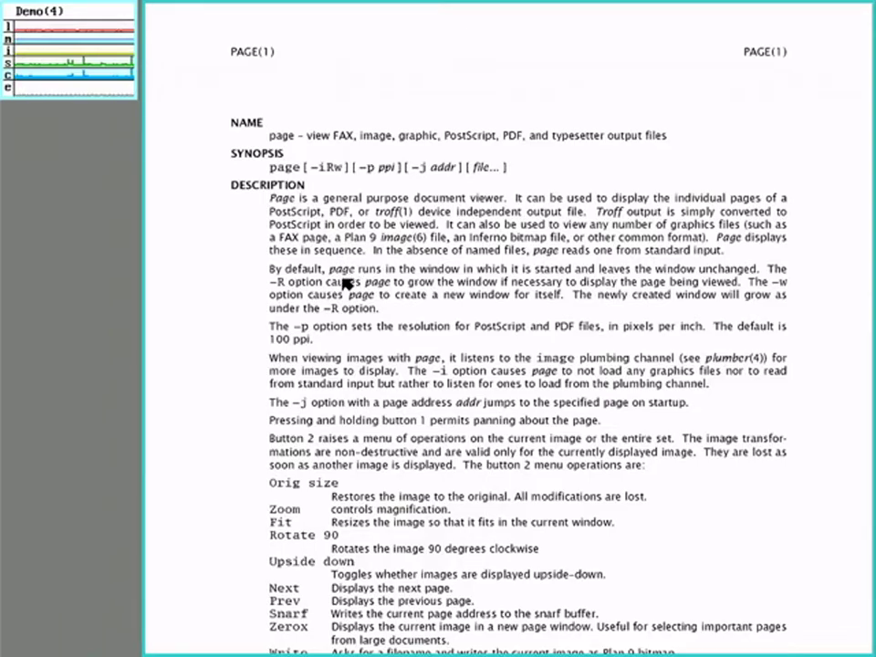
{"action": "middle_click", "coordinate": [357, 287]}
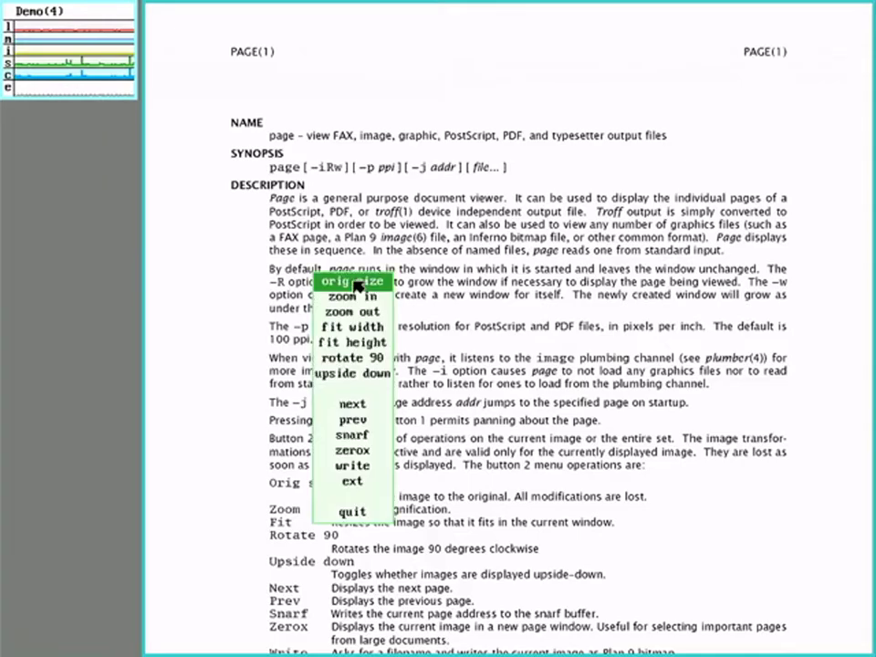
{"action": "middle_click", "coordinate": [362, 516]}
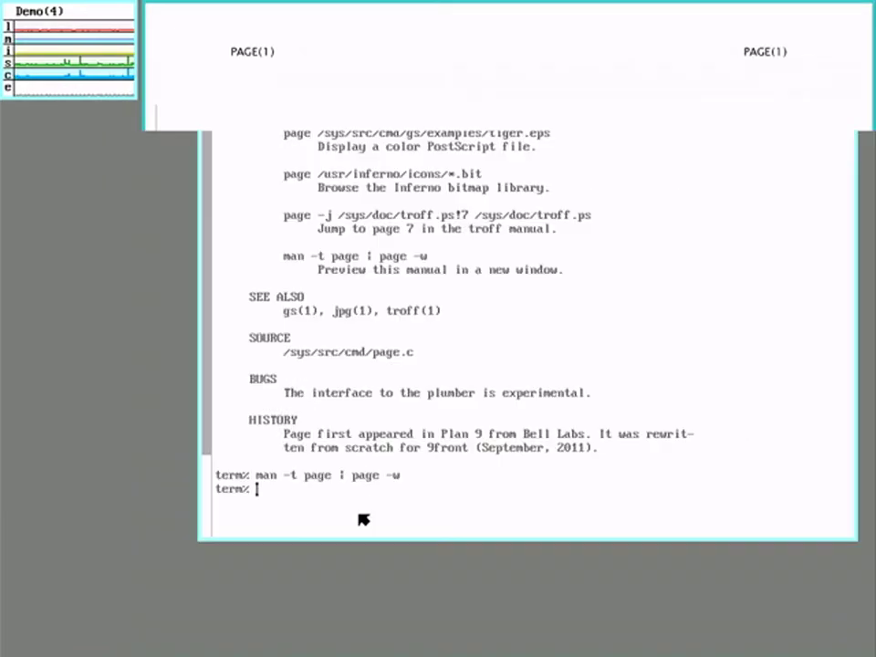
Step: Delete the terminal window showing the page manual and create a new, wide and low terminal window
{"action": "right_click", "coordinate": [92, 406]}
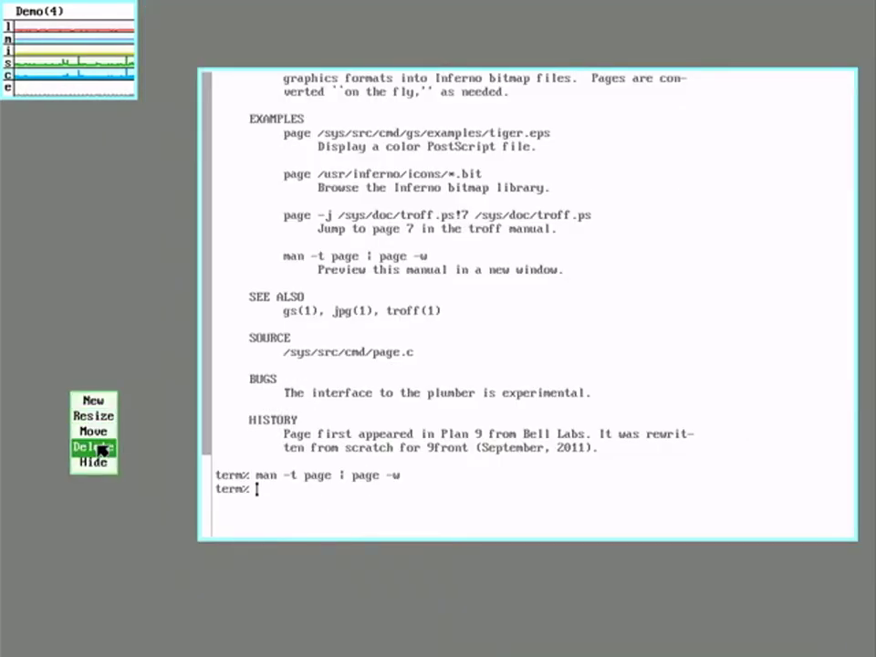
{"action": "right_click", "coordinate": [397, 413]}
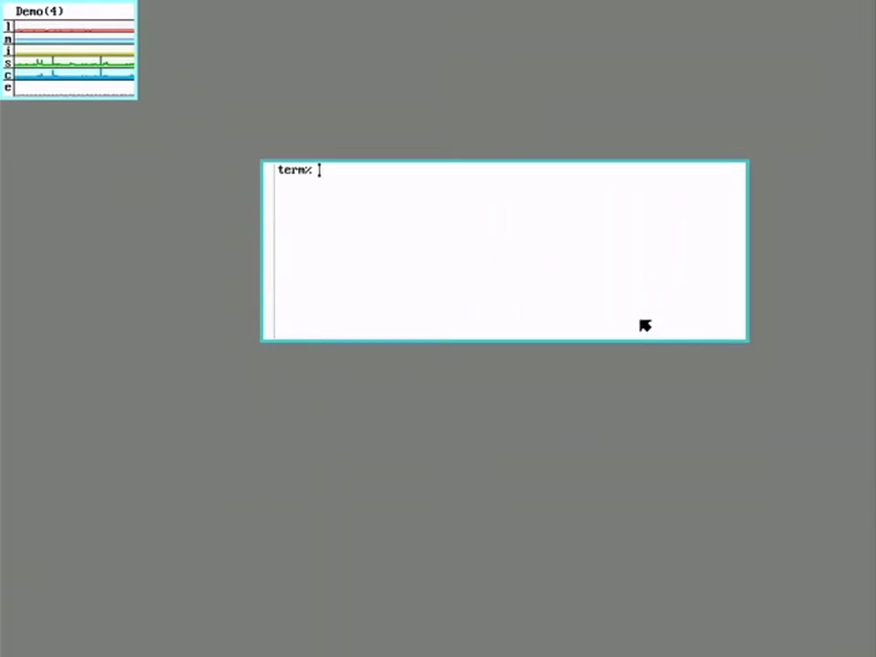
Step: Display the rio manual in the new terminal with the command man rio
{"action": "type", "text": "man "}
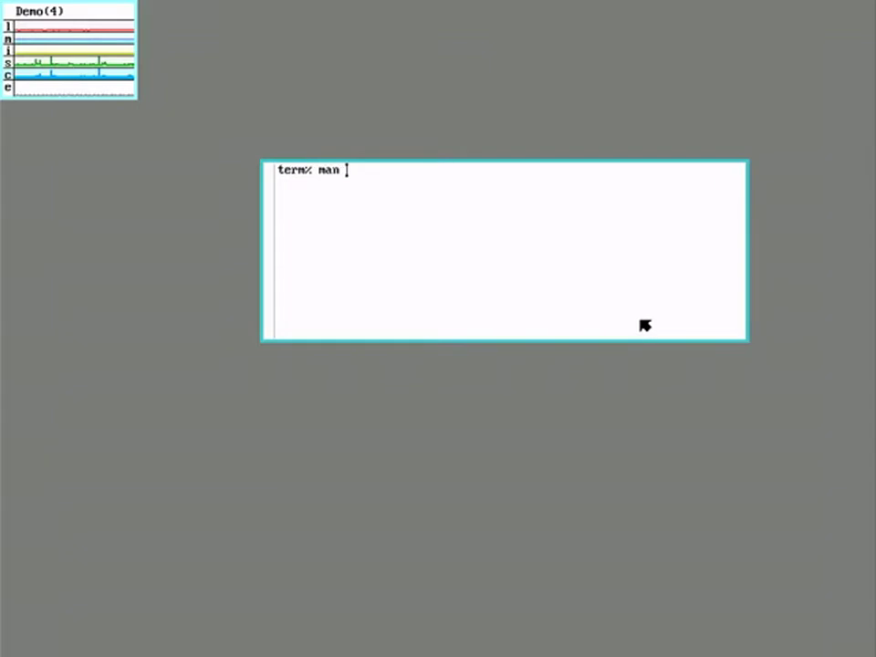
{"action": "type", "text": "rio"}
{"action": "key", "text": "Return"}
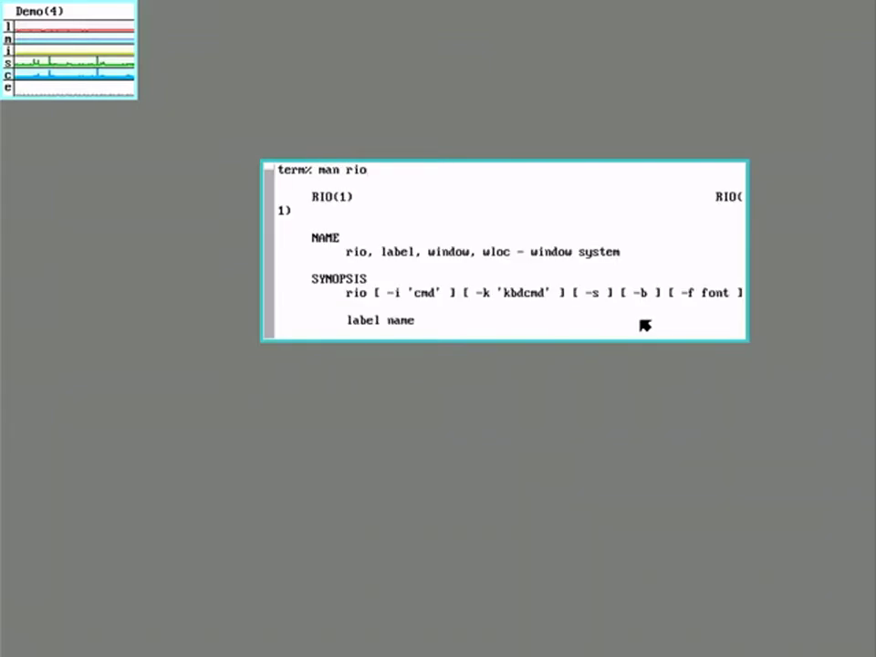
Step: Turn on scroll mode for the rio manual's terminal and extend the window downward to more than double its height
{"action": "middle_click", "coordinate": [566, 87]}
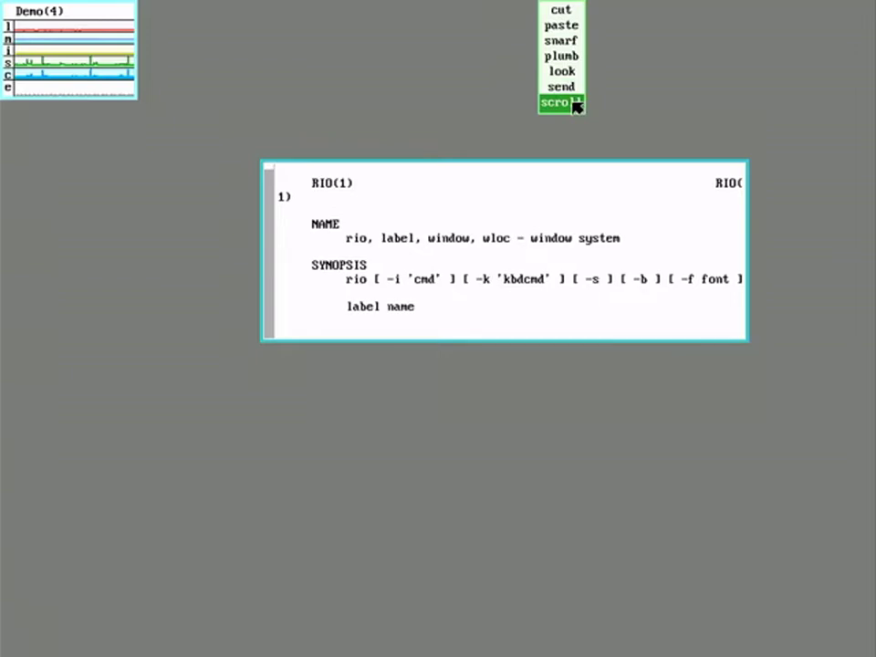
{"action": "middle_click", "coordinate": [576, 107]}
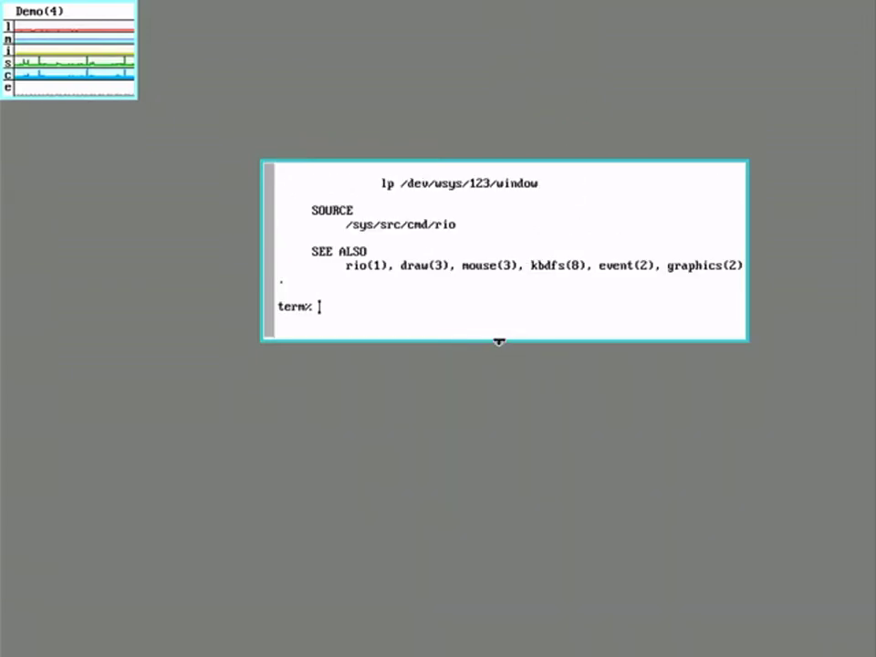
{"action": "left_click_drag", "start_coordinate": [500, 342], "coordinate": [520, 593]}
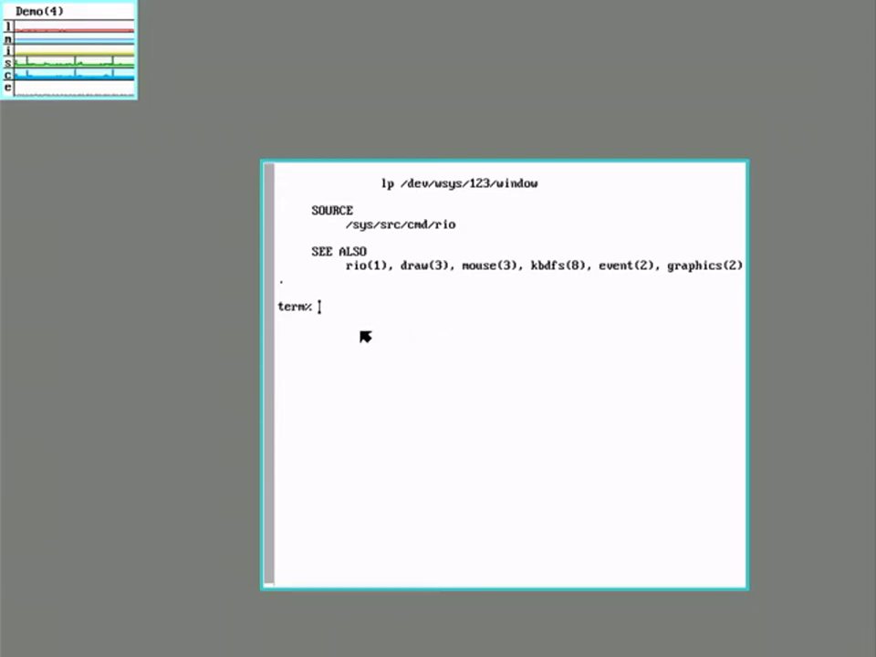
Step: Examine the end of the rio manual, from the window and wsys entries through the EXAMPLES, SOURCE and SEE ALSO sections
{"action": "left_click", "coordinate": [260, 321]}
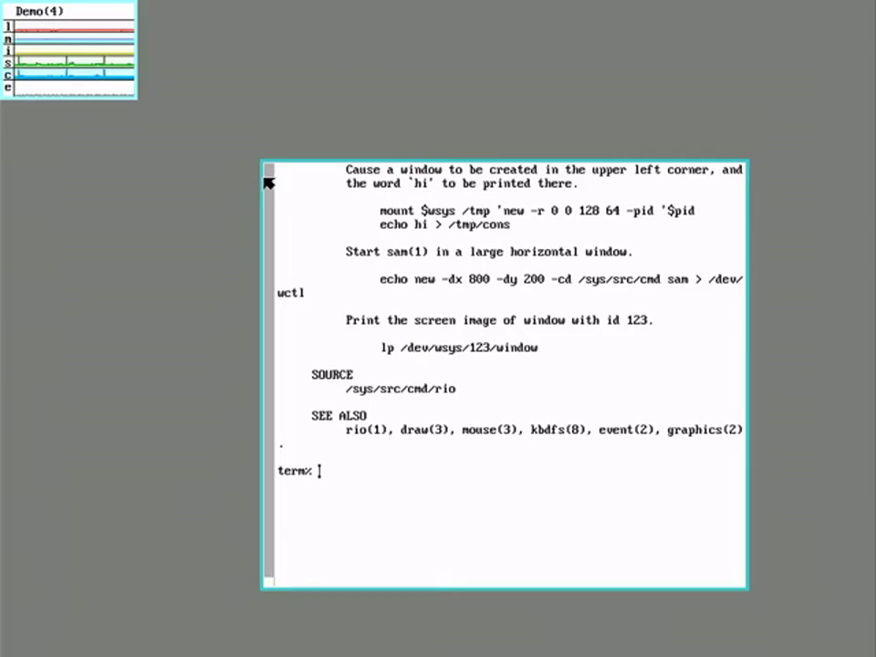
{"action": "scroll", "coordinate": [272, 184], "scroll_direction": "up", "scroll_amount": 6}
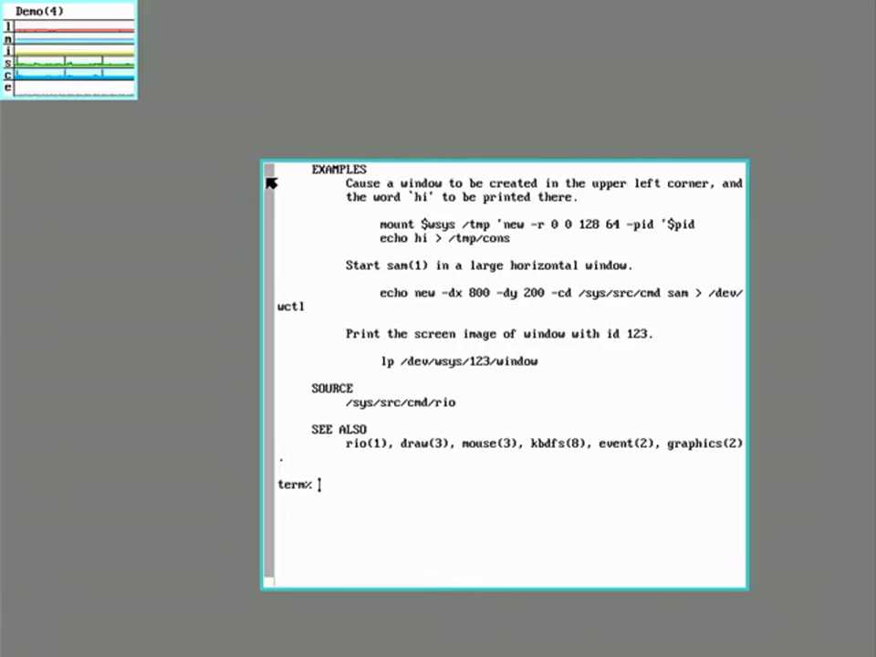
{"action": "scroll", "coordinate": [272, 184], "scroll_direction": "up", "scroll_amount": 3}
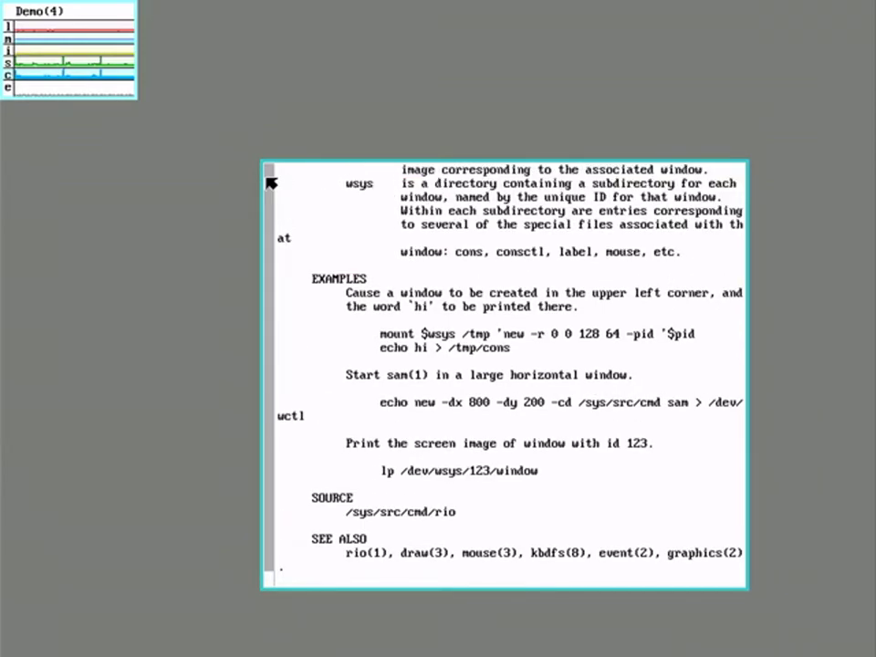
{"action": "scroll", "coordinate": [272, 183], "scroll_direction": "down", "scroll_amount": 9}
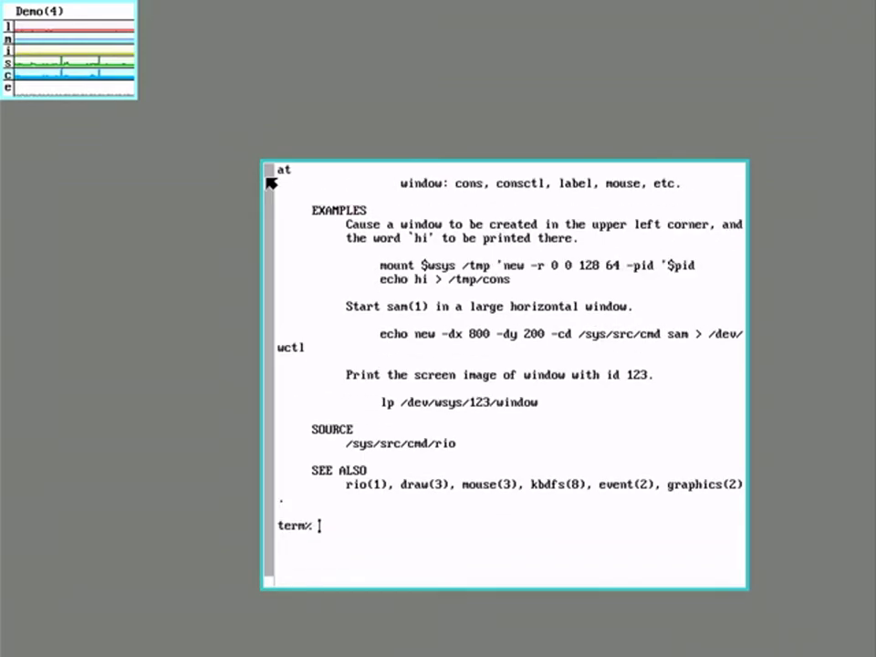
{"action": "scroll", "coordinate": [272, 184], "scroll_direction": "down", "scroll_amount": 2}
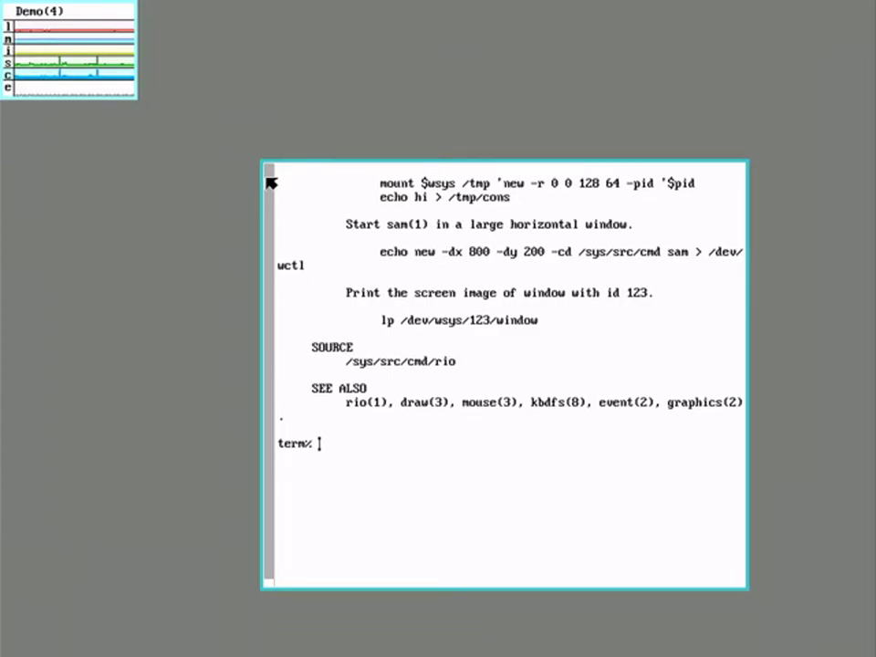
{"action": "scroll", "coordinate": [272, 179], "scroll_direction": "up", "scroll_amount": 10}
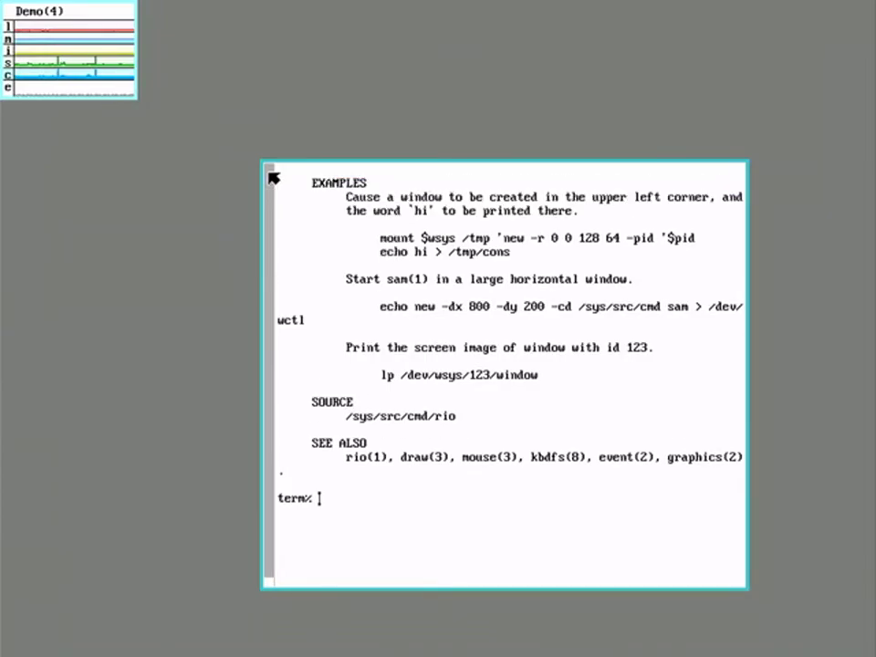
{"action": "scroll", "coordinate": [272, 179], "scroll_direction": "up", "scroll_amount": 6}
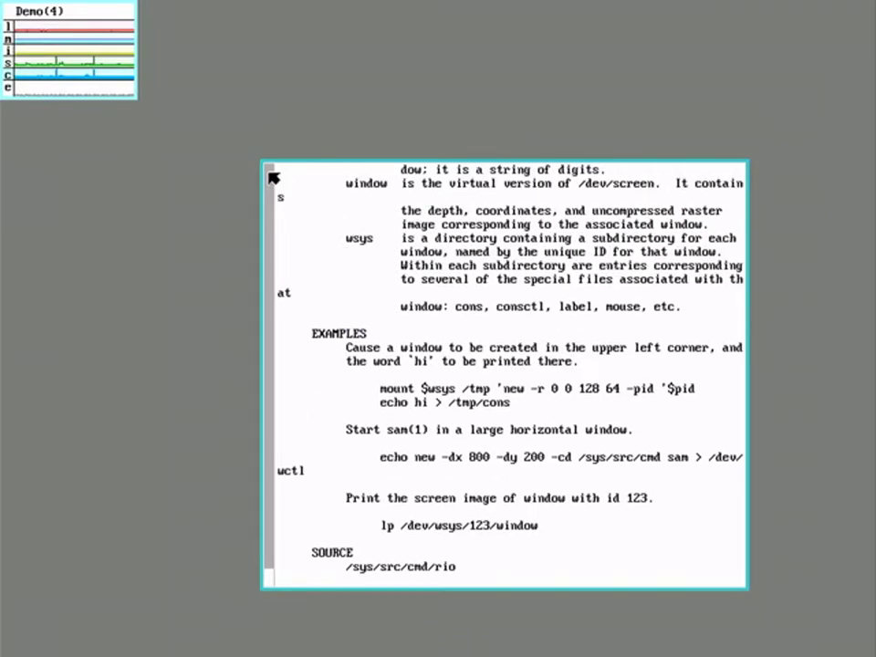
Step: Examine the rio manual from its closing EXAMPLES section back to the SYNOPSIS and DESCRIPTION at the beginning
{"action": "scroll", "coordinate": [272, 178], "scroll_direction": "down", "scroll_amount": 4}
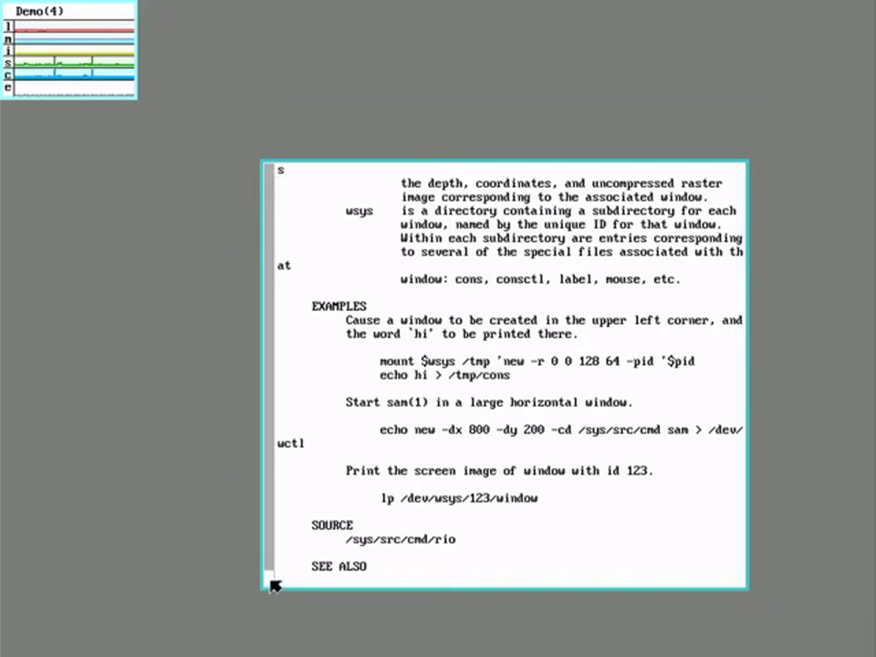
{"action": "scroll", "coordinate": [272, 568], "scroll_direction": "up", "scroll_amount": 15}
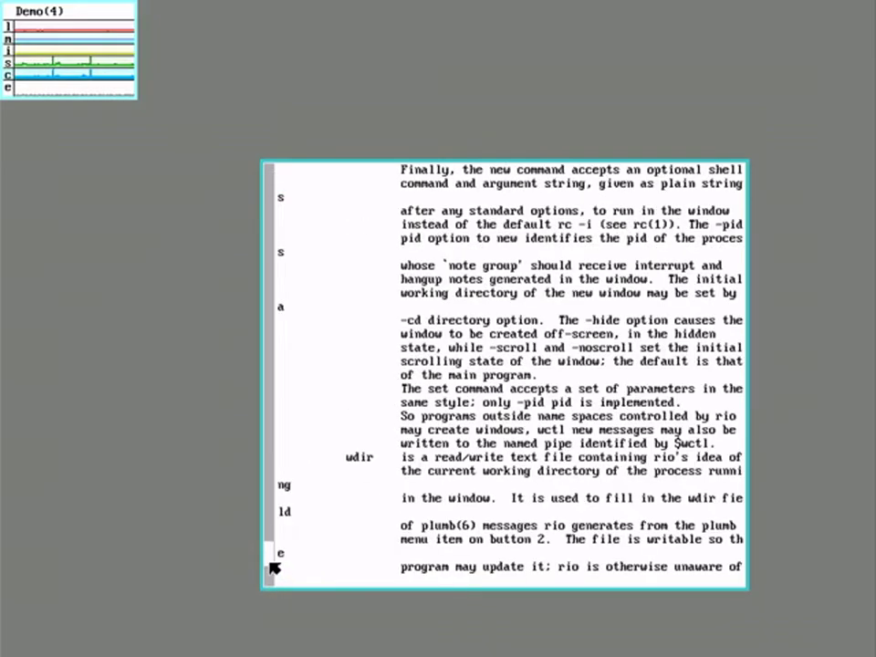
{"action": "scroll", "coordinate": [274, 568], "scroll_direction": "up", "scroll_amount": 15}
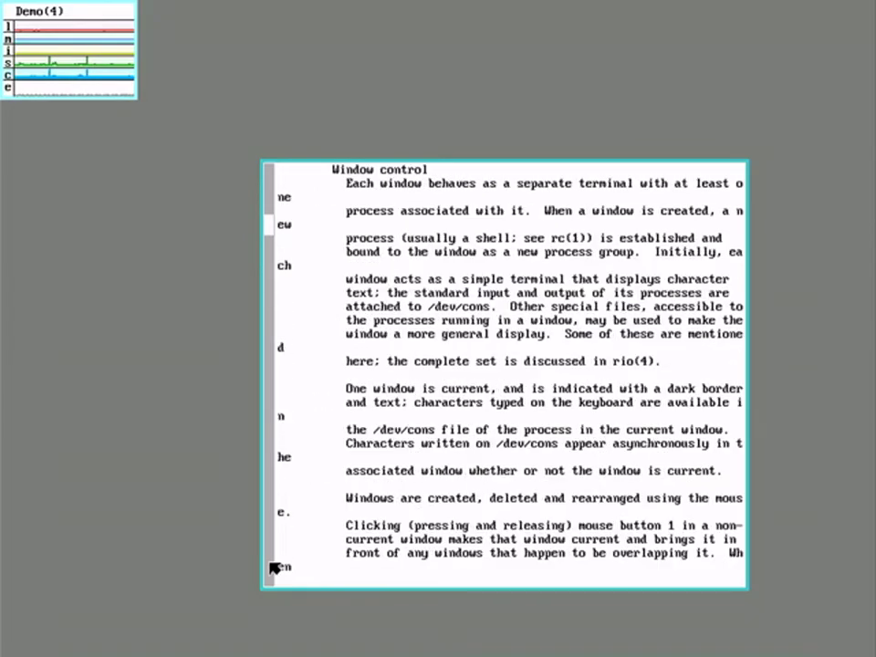
{"action": "scroll", "coordinate": [272, 568], "scroll_direction": "down", "scroll_amount": 15}
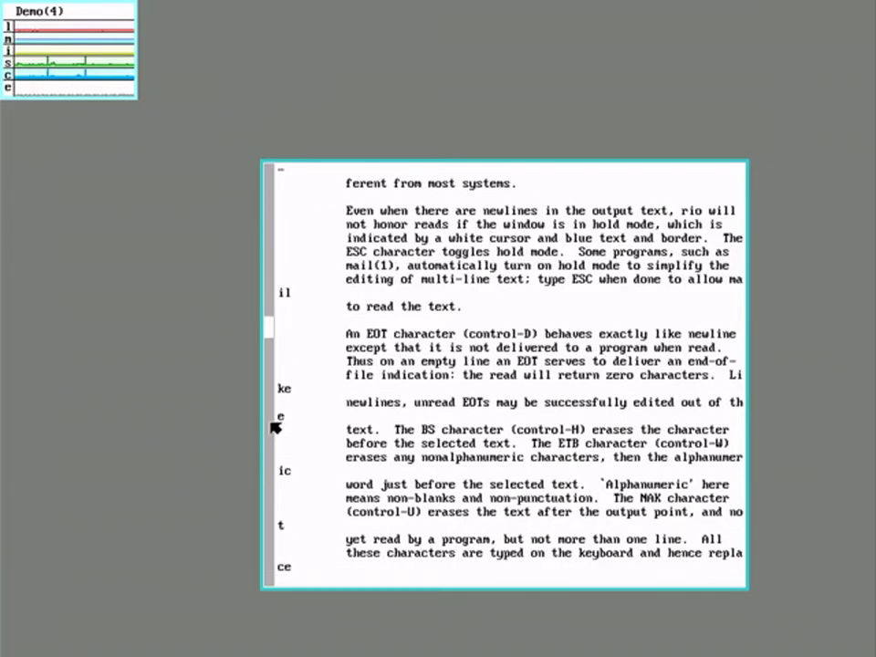
{"action": "scroll", "coordinate": [274, 381], "scroll_direction": "down", "scroll_amount": 15}
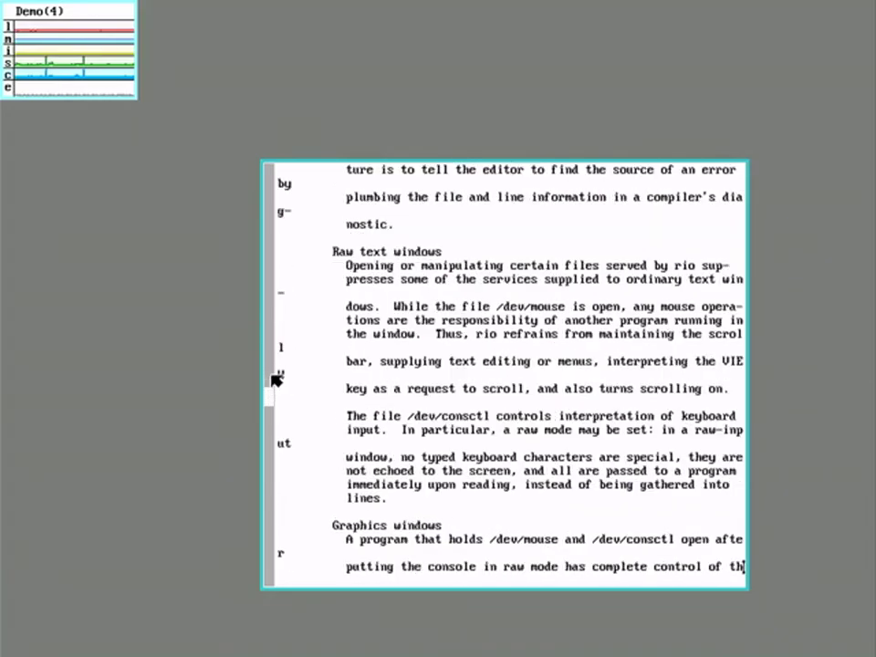
{"action": "scroll", "coordinate": [274, 382], "scroll_direction": "down", "scroll_amount": 20}
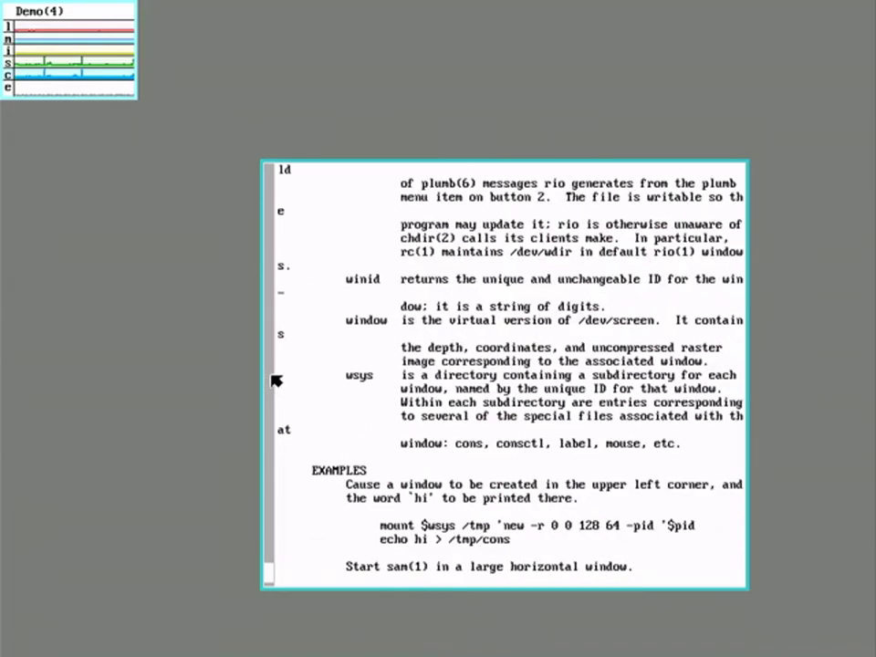
{"action": "scroll", "coordinate": [276, 381], "scroll_direction": "up", "scroll_amount": 15}
{"action": "scroll", "coordinate": [274, 382], "scroll_direction": "up", "scroll_amount": 20}
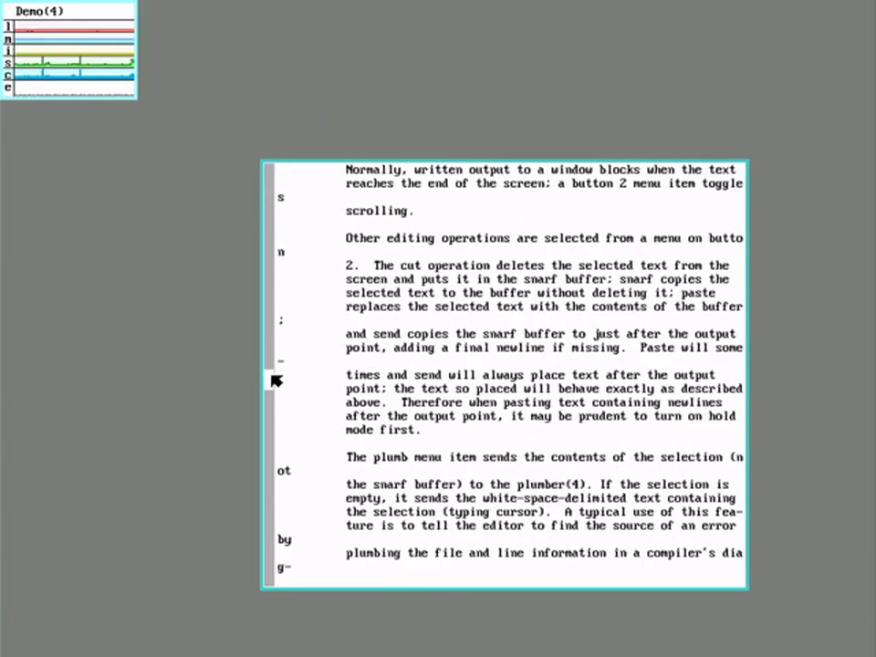
{"action": "scroll", "coordinate": [274, 382], "scroll_direction": "up", "scroll_amount": 15}
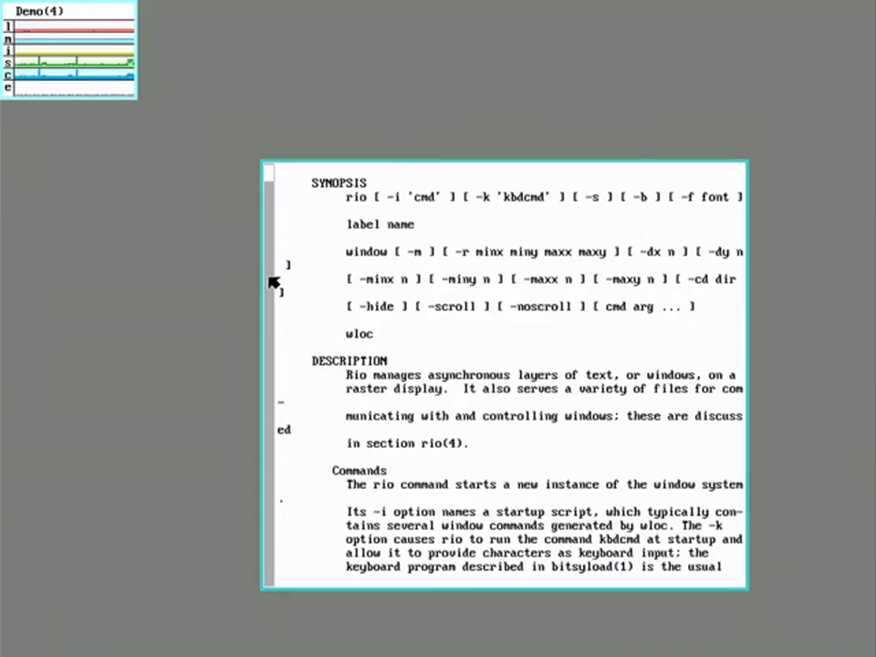
Step: Examine the rio manual down to its end, and return to the Raw text windows, Graphics windows, FILES, SOURCE, SEE ALSO and BUGS sections
{"action": "scroll", "coordinate": [274, 283], "scroll_direction": "down", "scroll_amount": 15}
{"action": "scroll", "coordinate": [272, 360], "scroll_direction": "down", "scroll_amount": 10}
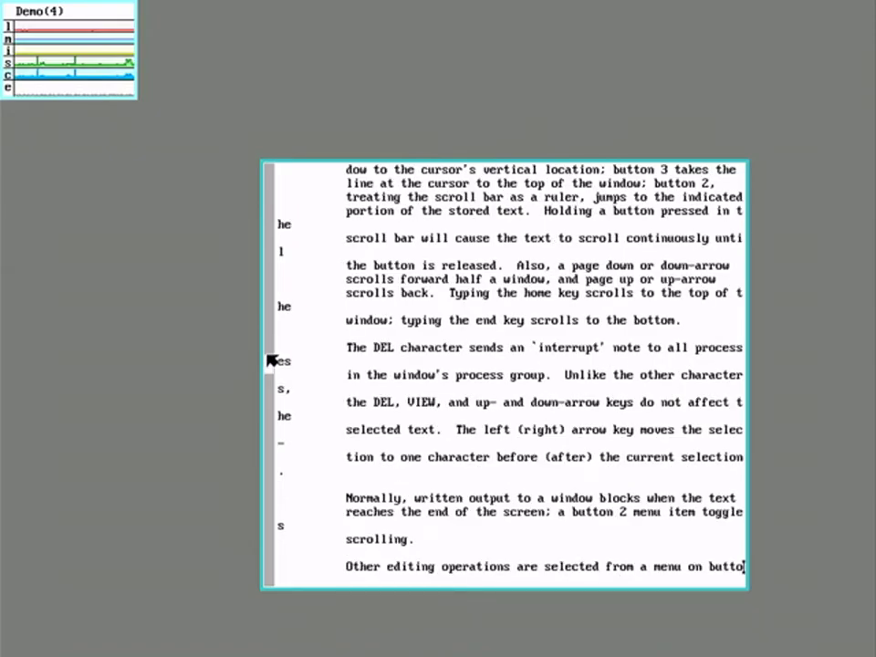
{"action": "scroll", "coordinate": [275, 429], "scroll_direction": "down", "scroll_amount": 15}
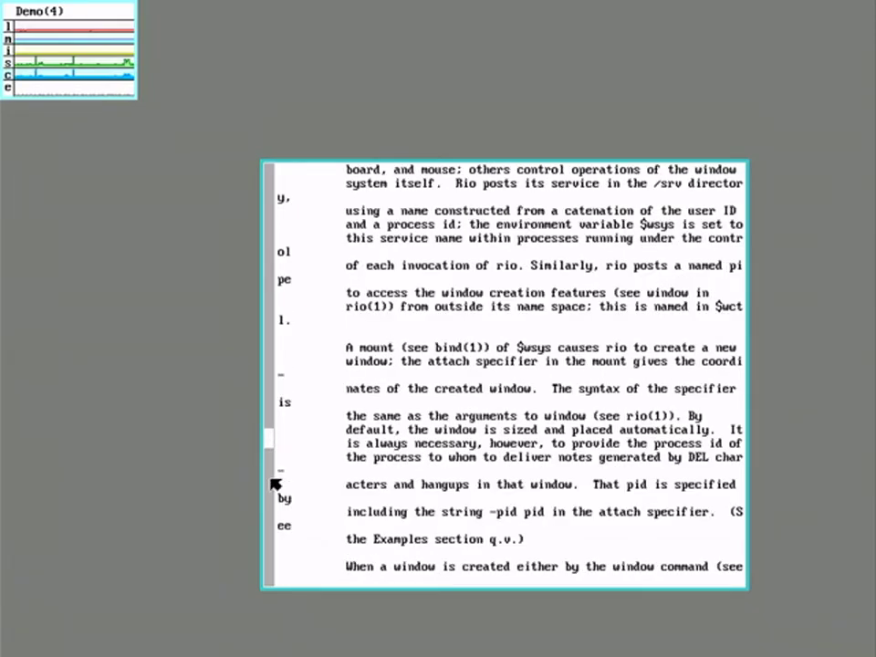
{"action": "scroll", "coordinate": [274, 485], "scroll_direction": "down", "scroll_amount": 15}
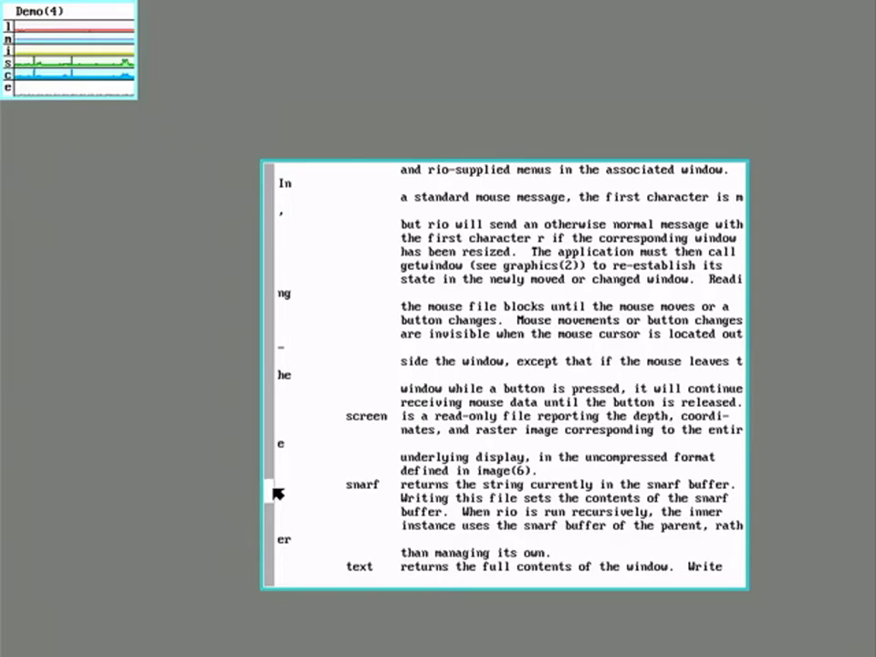
{"action": "scroll", "coordinate": [277, 504], "scroll_direction": "down", "scroll_amount": 15}
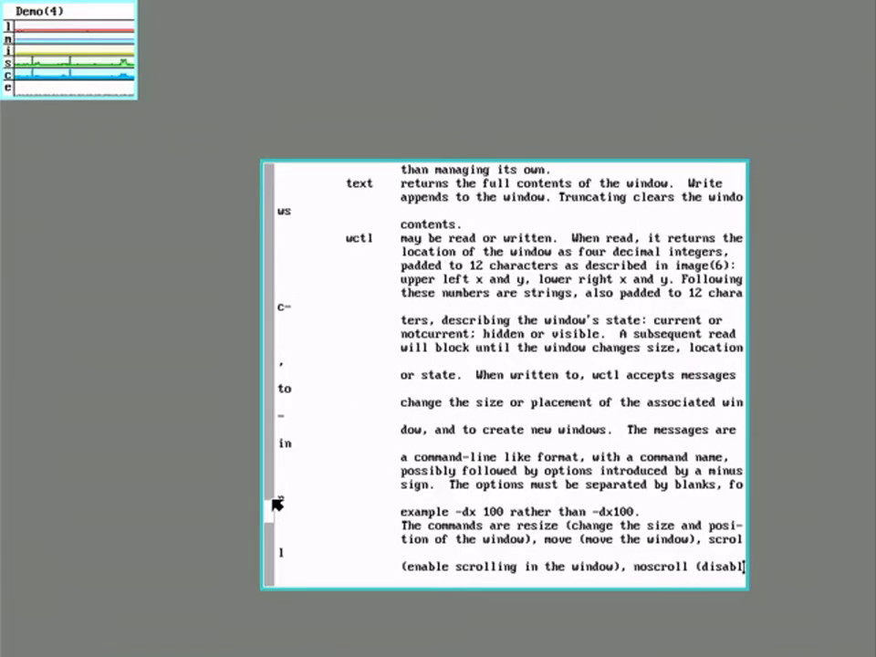
{"action": "scroll", "coordinate": [410, 347], "scroll_direction": "down", "scroll_amount": 20}
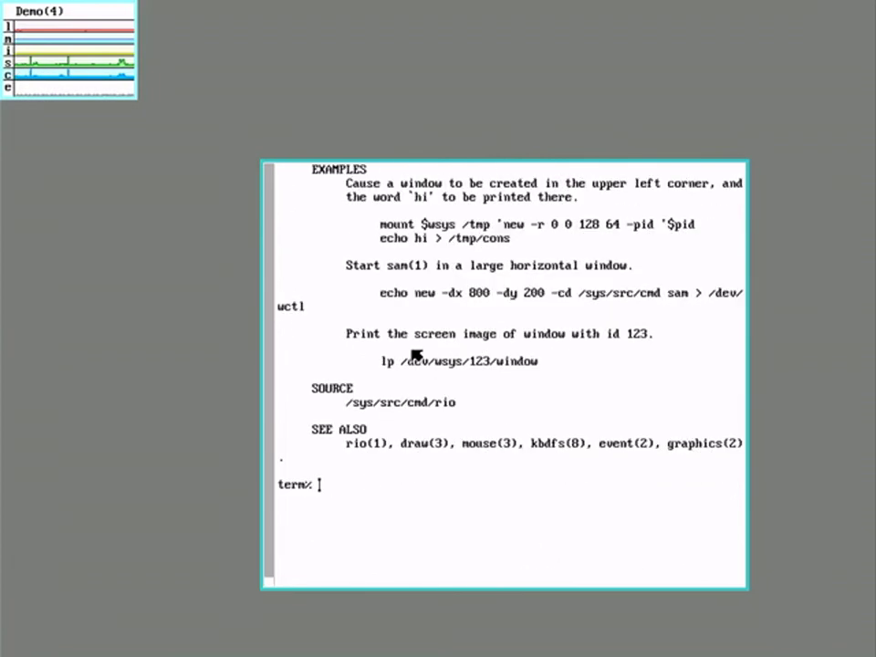
{"action": "scroll", "coordinate": [416, 356], "scroll_direction": "up", "scroll_amount": 20}
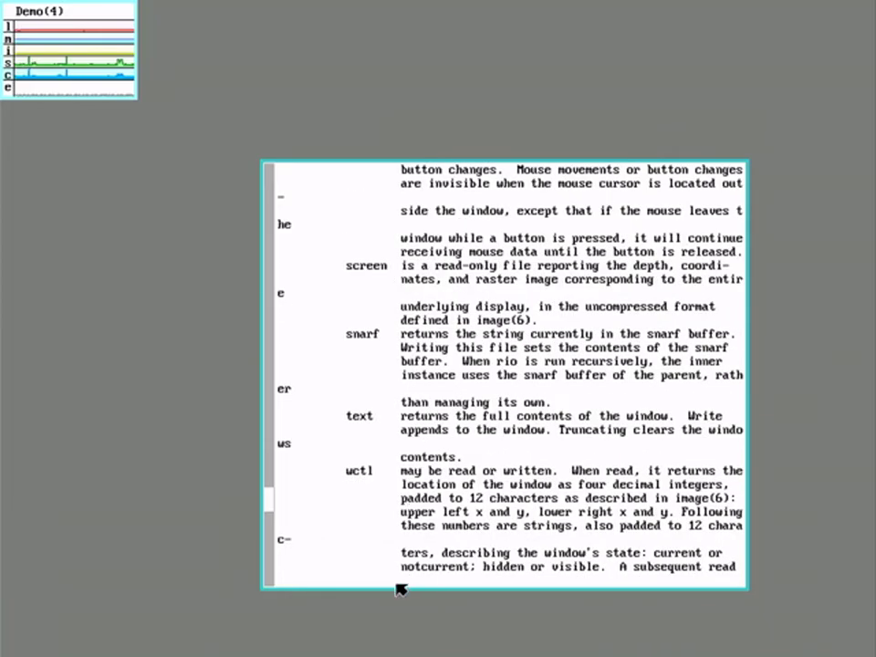
{"action": "scroll", "coordinate": [401, 558], "scroll_direction": "up", "scroll_amount": 20}
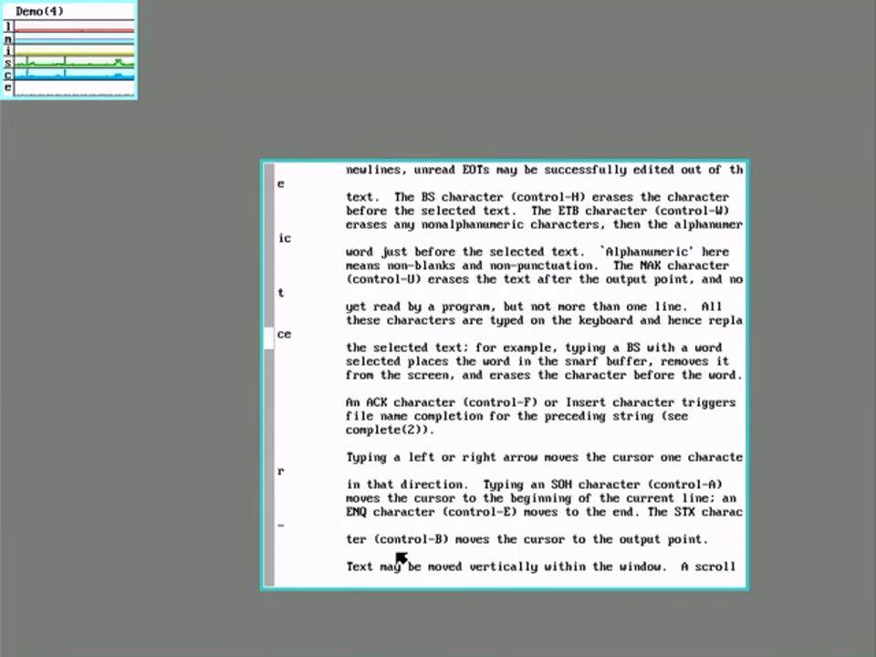
{"action": "scroll", "coordinate": [401, 559], "scroll_direction": "down", "scroll_amount": 10}
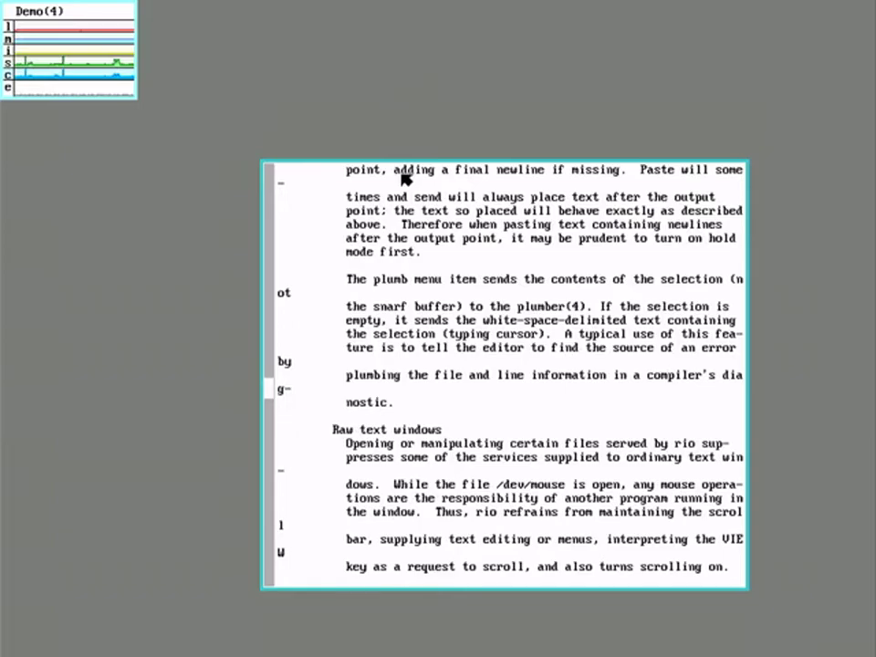
{"action": "scroll", "coordinate": [404, 178], "scroll_direction": "down", "scroll_amount": 8}
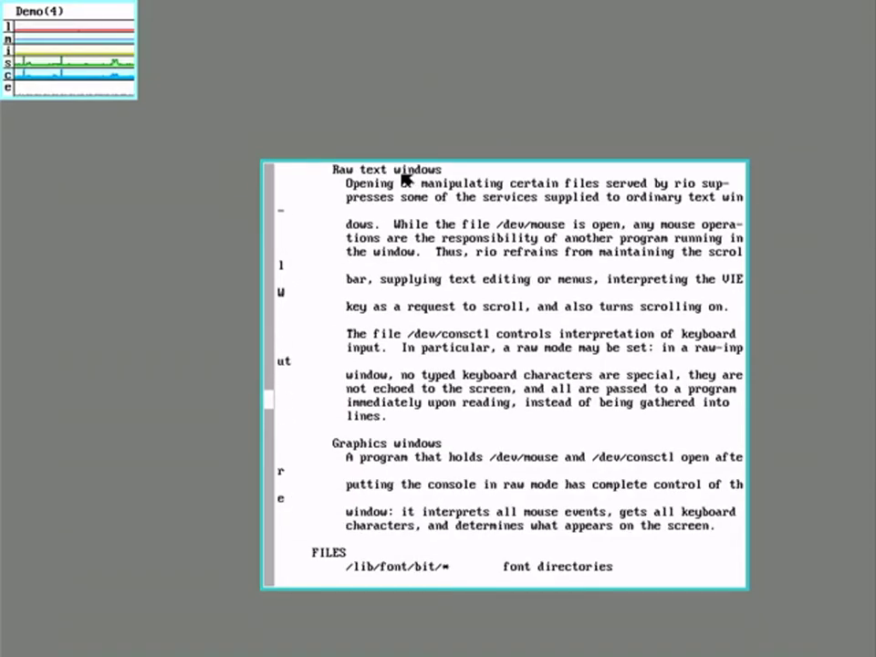
{"action": "scroll", "coordinate": [406, 180], "scroll_direction": "down", "scroll_amount": 8}
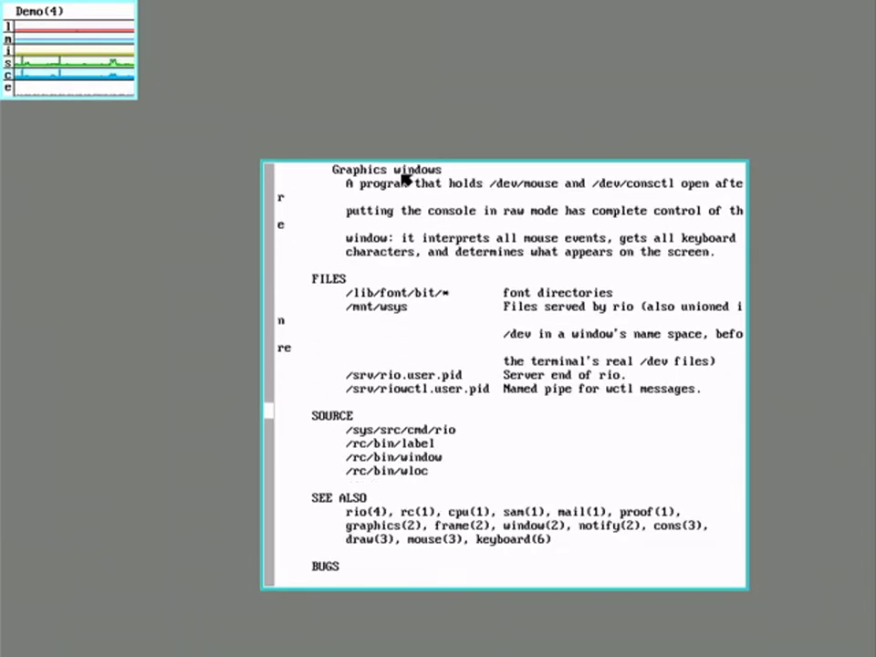
{"action": "scroll", "coordinate": [406, 180], "scroll_direction": "down", "scroll_amount": 2}
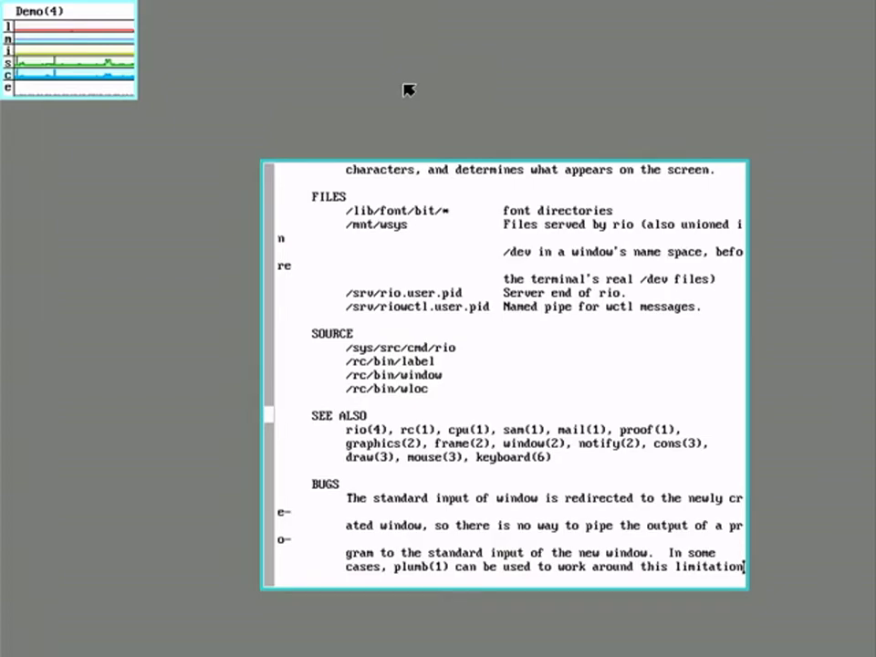
{"action": "right_click", "coordinate": [284, 109]}
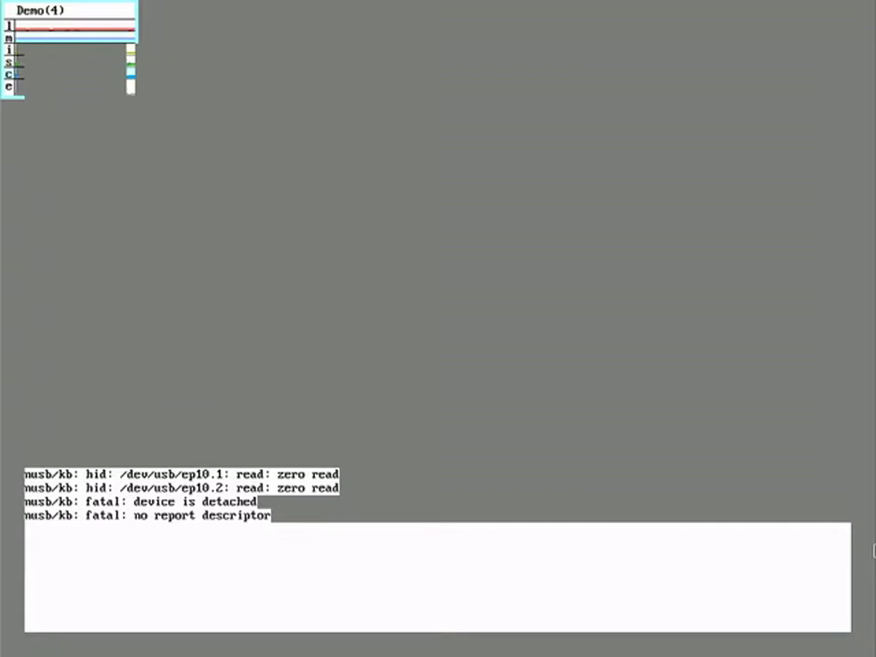
{"action": "right_click", "coordinate": [853, 304]}
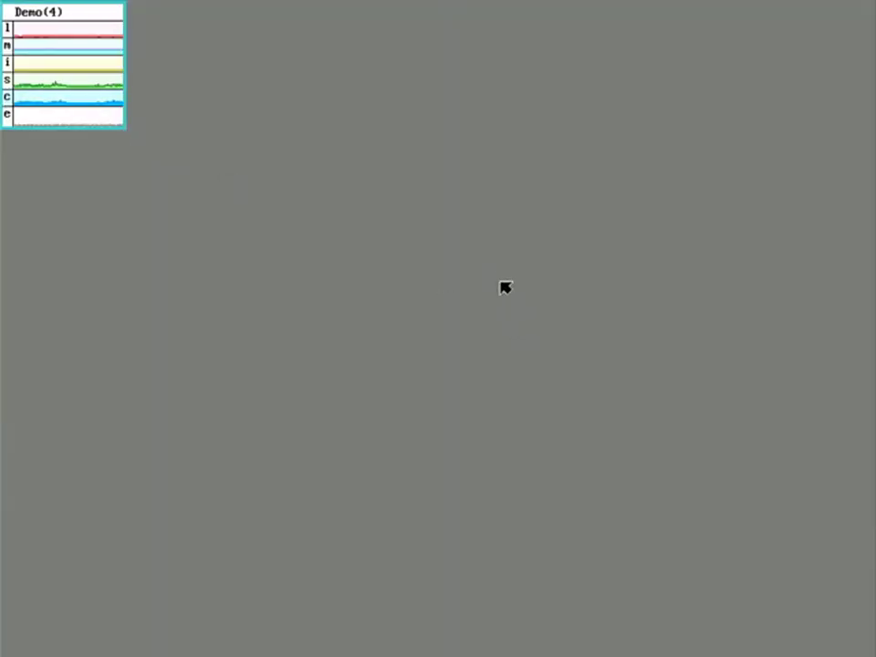
Step: Create a wide, low terminal window beside the statistics window and run cat /dev/kprint in it
{"action": "right_click", "coordinate": [162, 33]}
{"action": "right_click", "coordinate": [156, 10]}
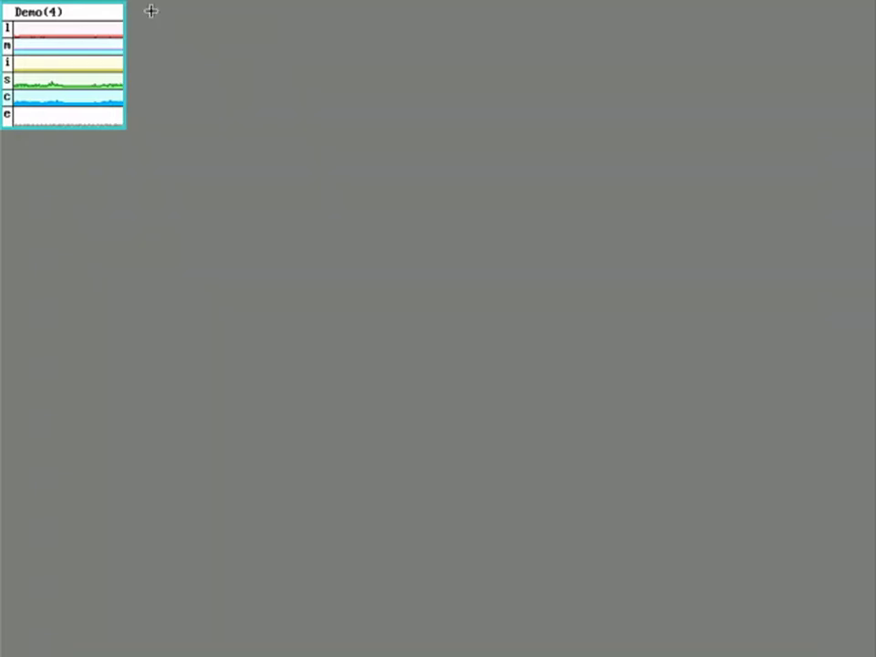
{"action": "left_click_drag", "start_coordinate": [149, 15], "coordinate": [520, 132]}
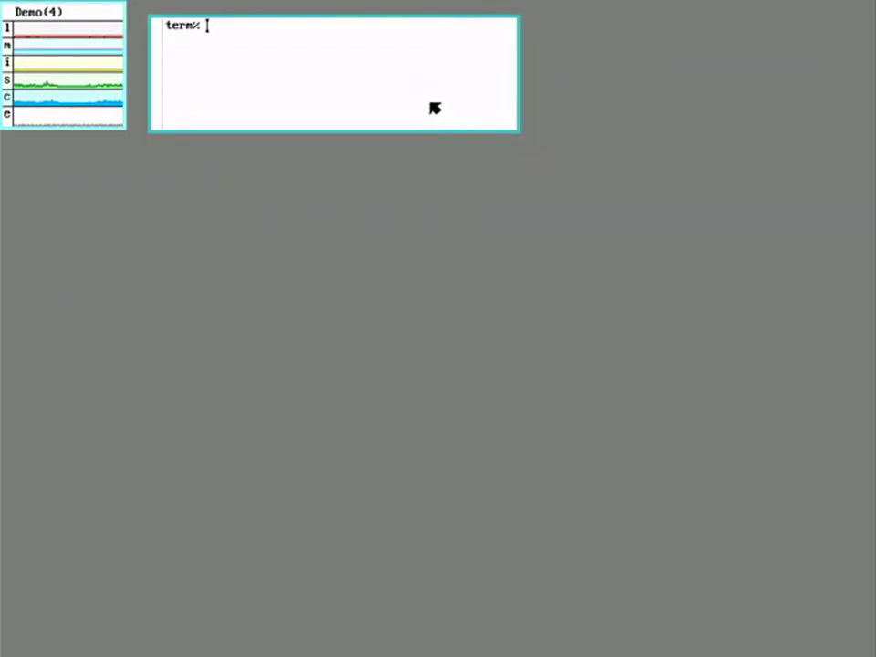
{"action": "type", "text": "cat  /dev/k"}
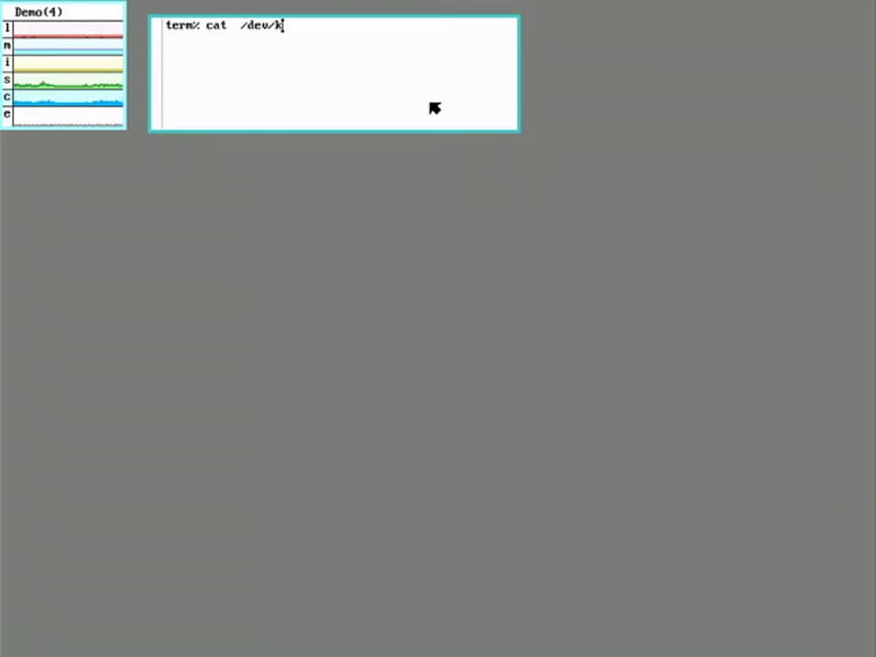
{"action": "type", "text": "print"}
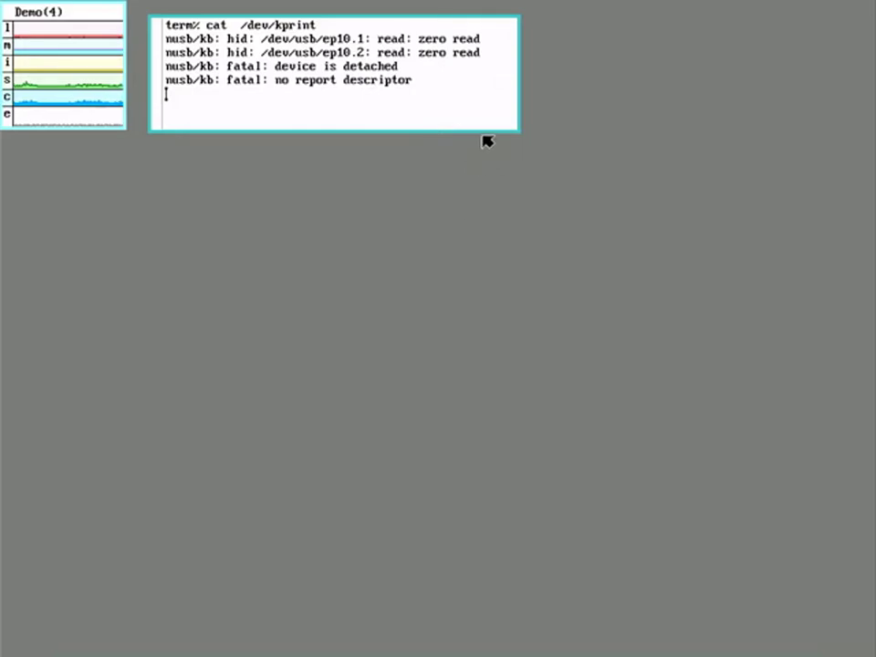
Step: Hide the terminal window running cat /dev/kprint
{"action": "right_click", "coordinate": [579, 115]}
{"action": "left_click", "coordinate": [580, 173]}
{"action": "left_click", "coordinate": [415, 52]}
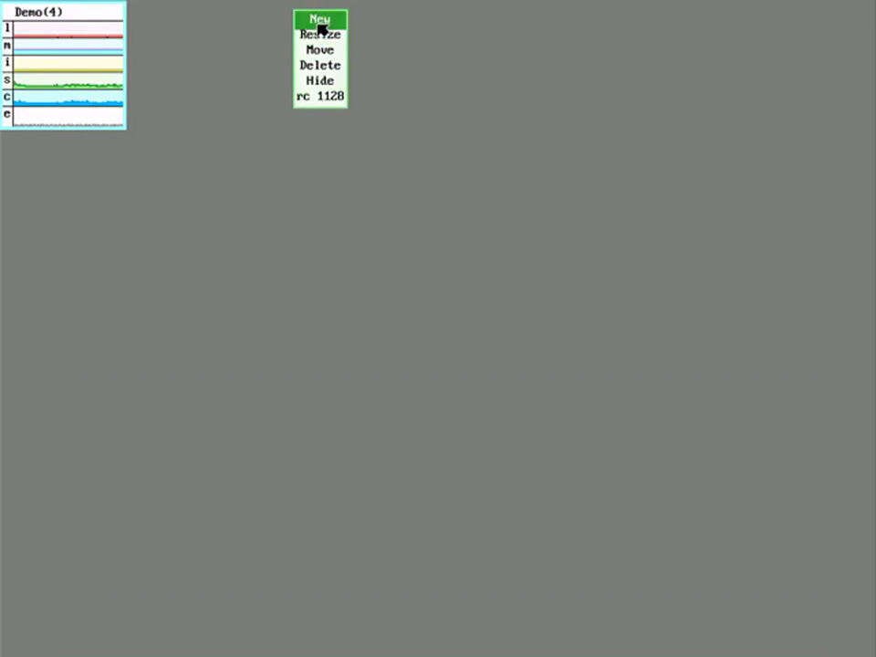
Step: Create a large terminal window filling most of the screen and display the page manual with man page
{"action": "right_click", "coordinate": [321, 29]}
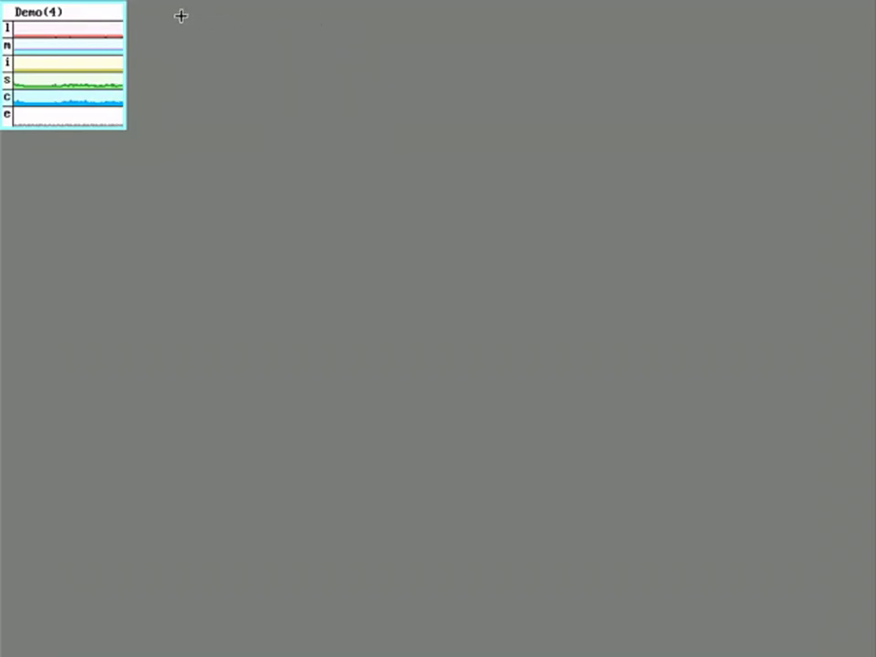
{"action": "left_click_drag", "start_coordinate": [178, 16], "coordinate": [816, 636]}
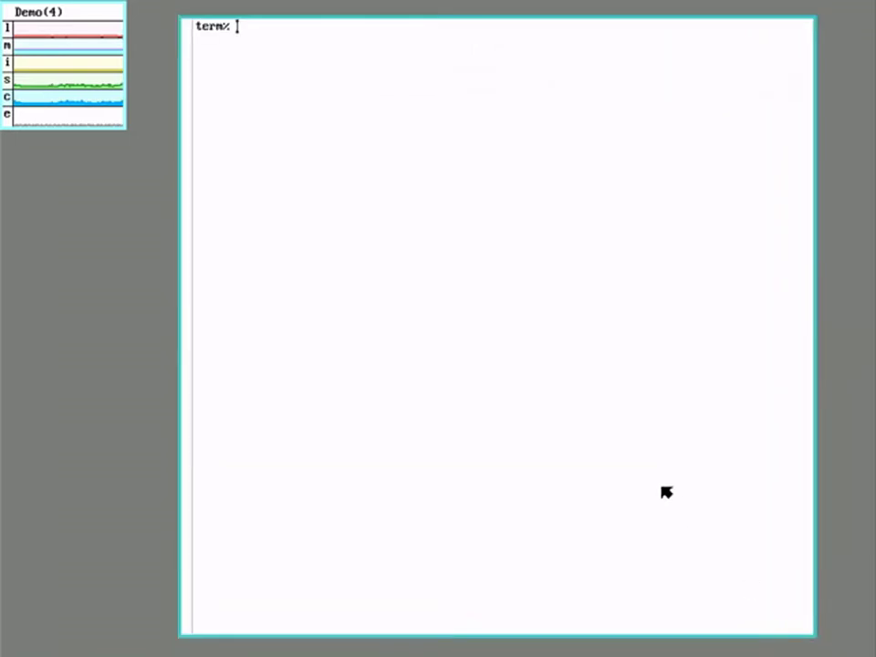
{"action": "type", "text": "man page"}
{"action": "key", "text": "Return"}
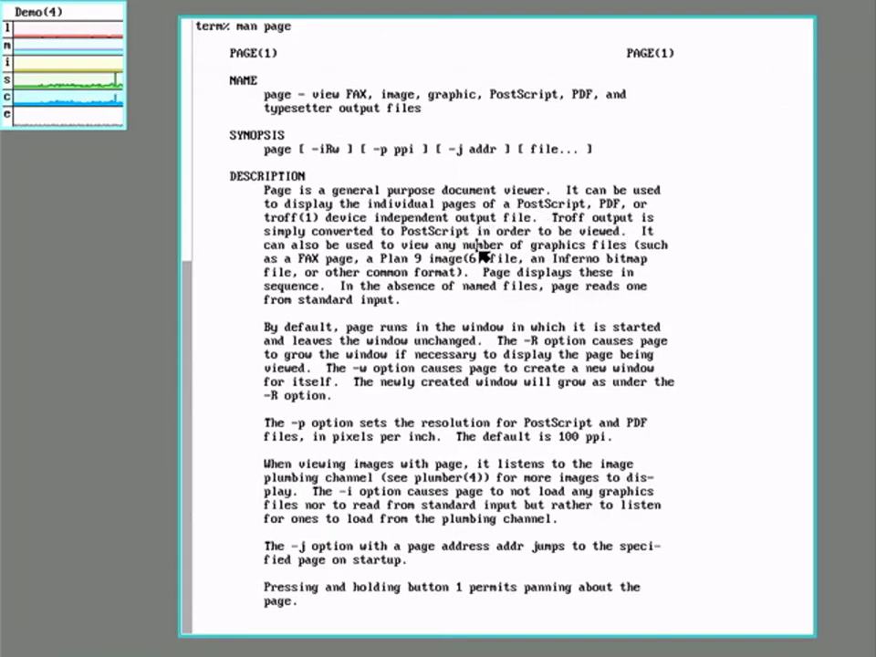
Step: Insert the text dfghstybtyb inside the word "number" in the manual's DESCRIPTION and erase it again
{"action": "type", "text": "dfghstybtyb"}
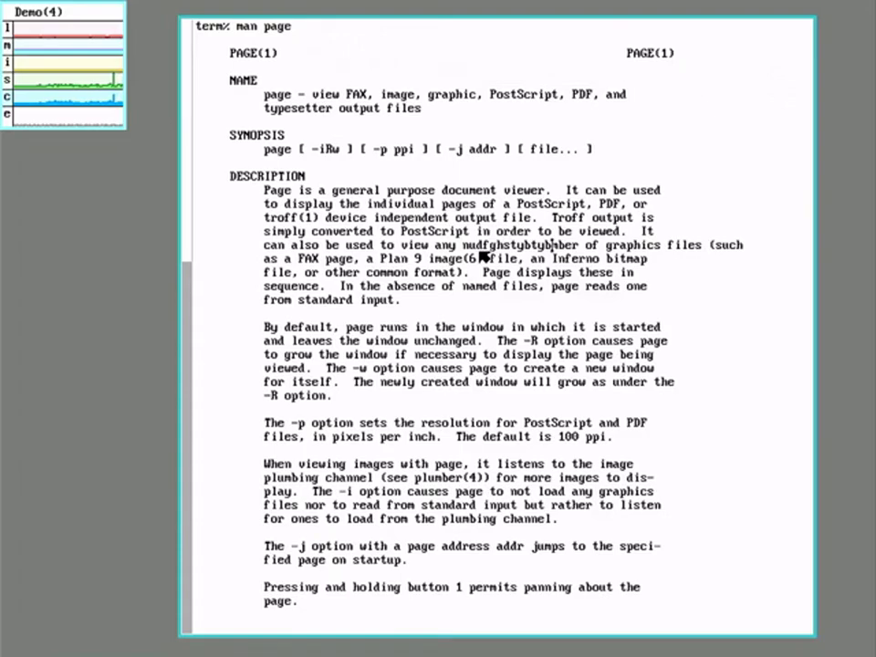
{"action": "key", "text": "BackSpace"}
{"action": "key", "text": "BackSpace"}
{"action": "key", "text": "BackSpace"}
{"action": "key", "text": "BackSpace"}
{"action": "key", "text": "BackSpace"}
{"action": "key", "text": "BackSpace"}
{"action": "key", "text": "BackSpace"}
{"action": "key", "text": "BackSpace"}
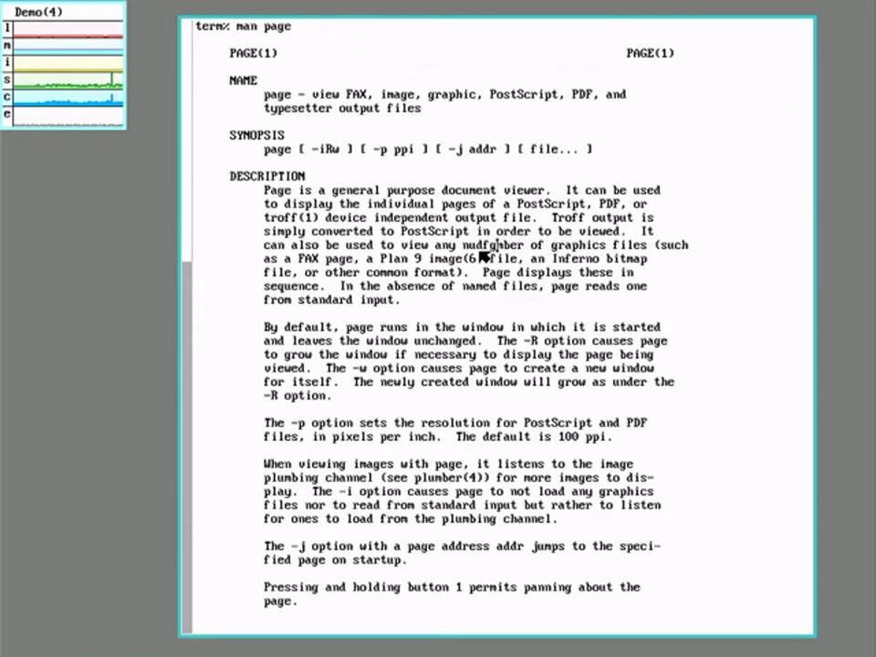
{"action": "key", "text": "BackSpace"}
{"action": "key", "text": "BackSpace"}
{"action": "key", "text": "BackSpace"}
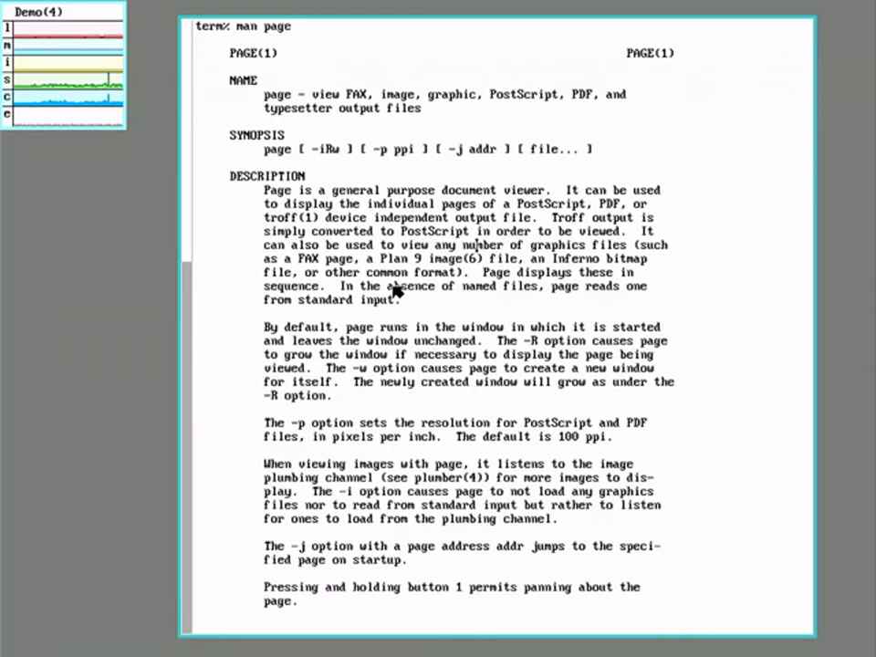
Step: Cut the word "absence" from the manual's first DESCRIPTION paragraph and paste it back in the same place
{"action": "left_click", "coordinate": [446, 290]}
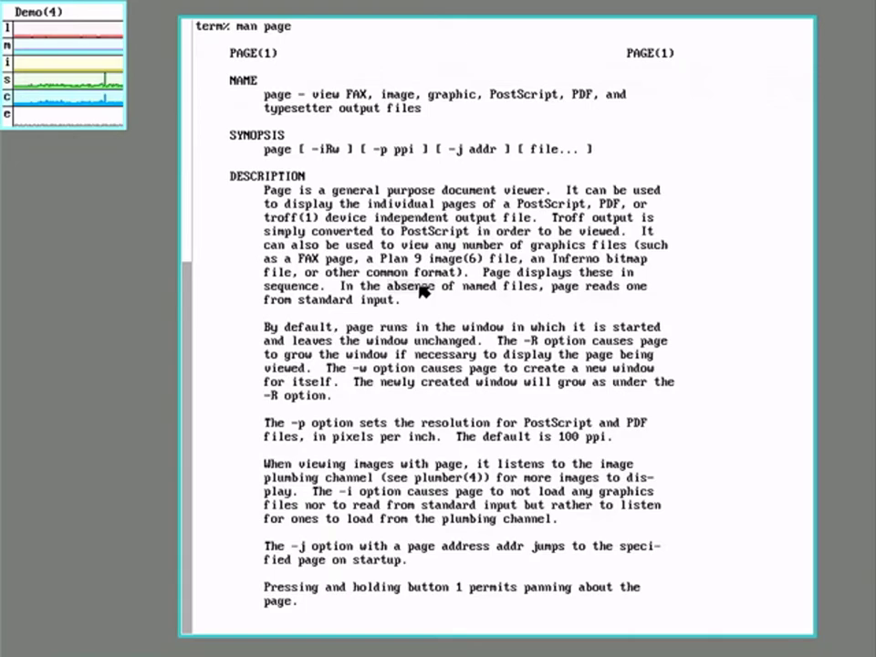
{"action": "double_click", "coordinate": [422, 290]}
{"action": "left_click_drag", "start_coordinate": [422, 290], "coordinate": [418, 199]}
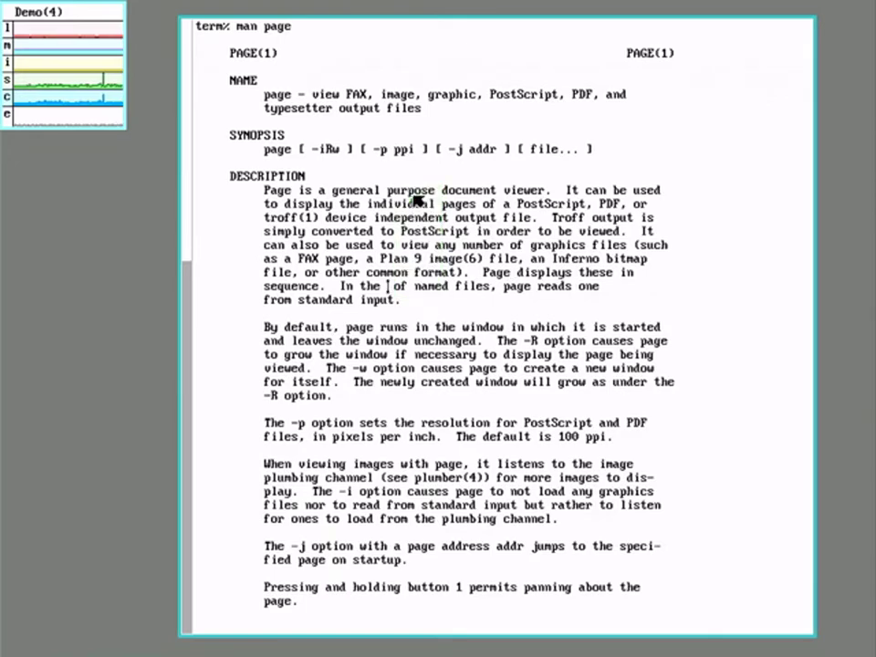
{"action": "left_click_drag", "start_coordinate": [396, 286], "coordinate": [398, 299]}
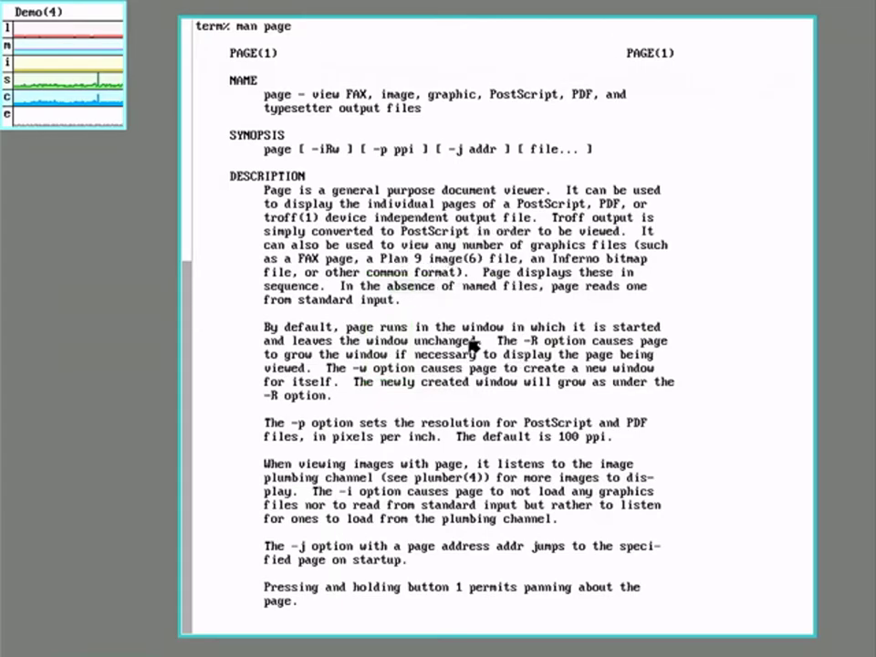
Step: Replace the first "page" with stats in the manual's example command man -t page | page -w under EXAMPLES
{"action": "scroll", "coordinate": [469, 345], "scroll_direction": "down", "scroll_amount": 5}
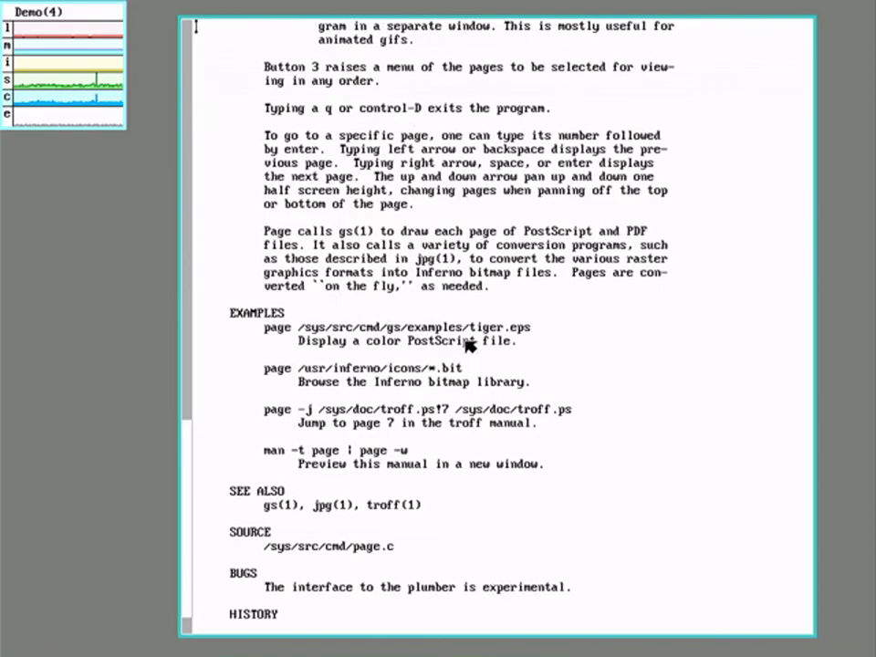
{"action": "scroll", "coordinate": [469, 345], "scroll_direction": "down", "scroll_amount": 3}
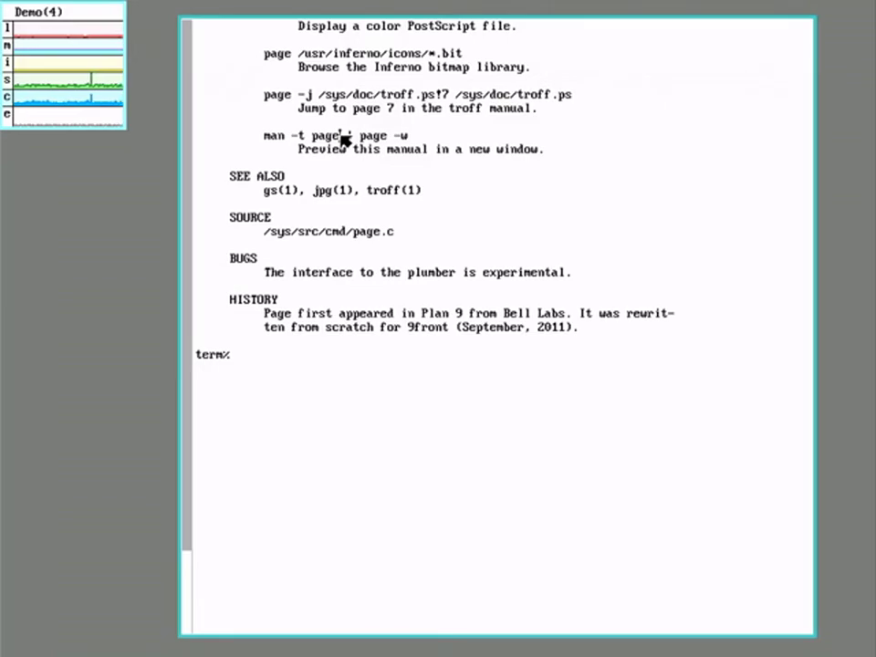
{"action": "key", "text": "BackSpace"}
{"action": "key", "text": "BackSpace"}
{"action": "key", "text": "BackSpace"}
{"action": "key", "text": "BackSpace"}
{"action": "key", "text": "BackSpace"}
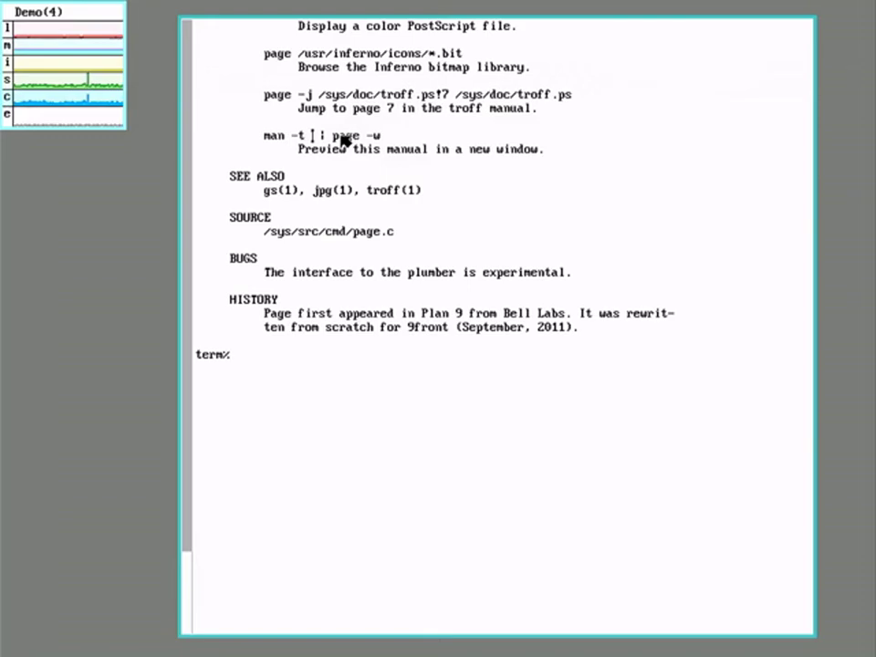
{"action": "type", "text": "stats"}
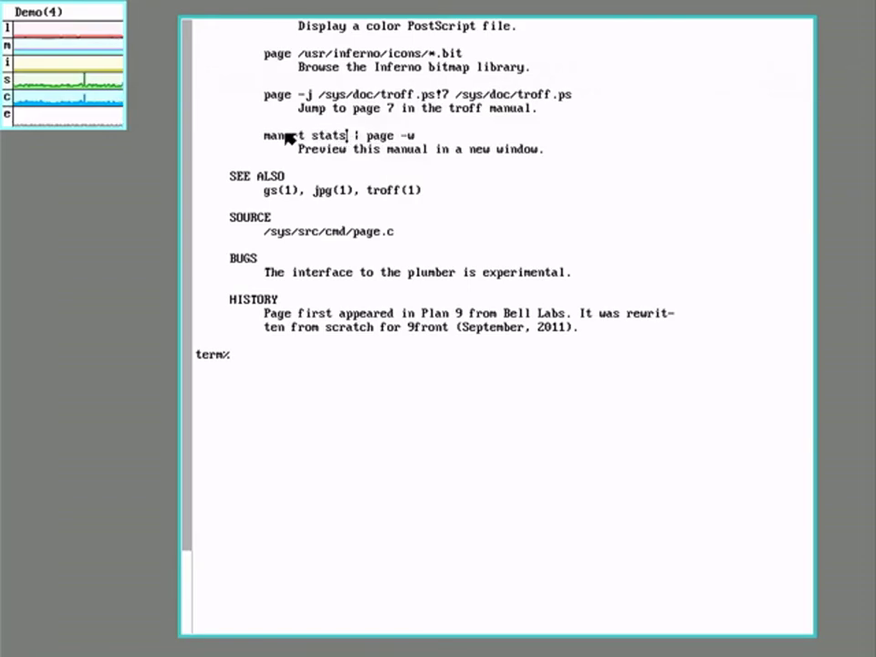
Step: Send the edited example line man -t stats | page -w straight from the manual text to the shell
{"action": "middle_click", "coordinate": [402, 139]}
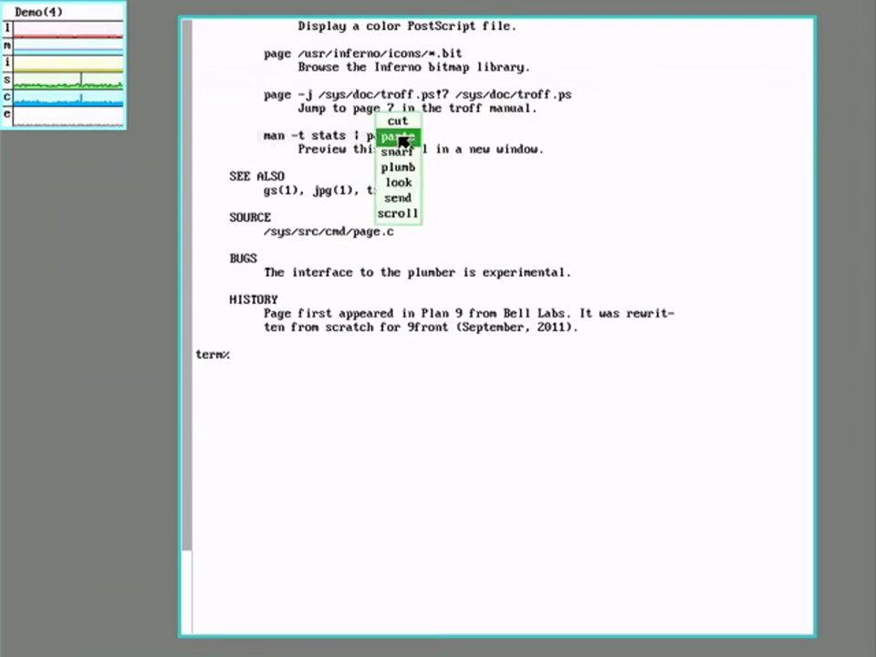
{"action": "middle_click", "coordinate": [414, 197]}
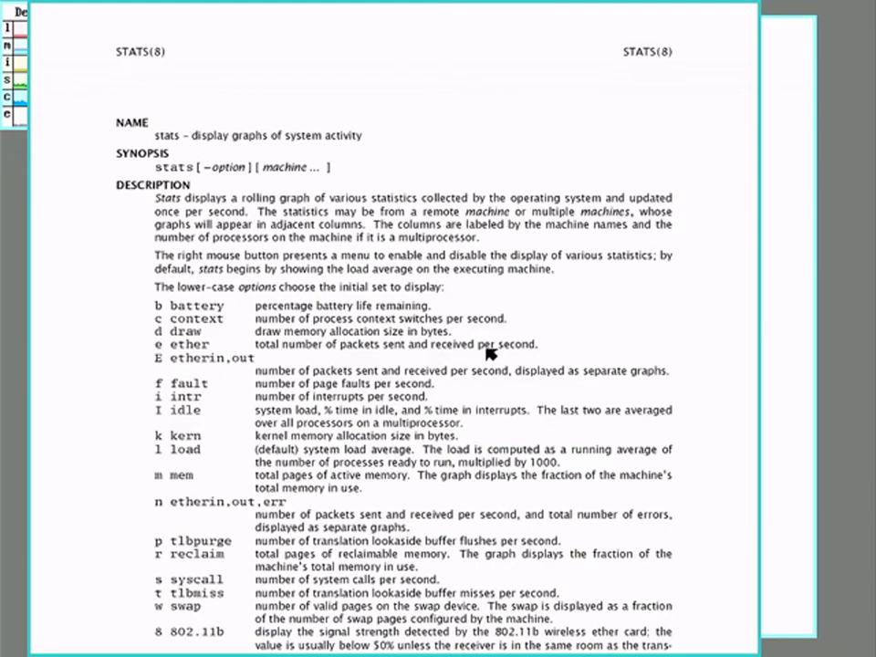
Step: Bring the terminal window forward to view the sent command, and quit the viewer showing the stats manual
{"action": "left_click", "coordinate": [793, 213]}
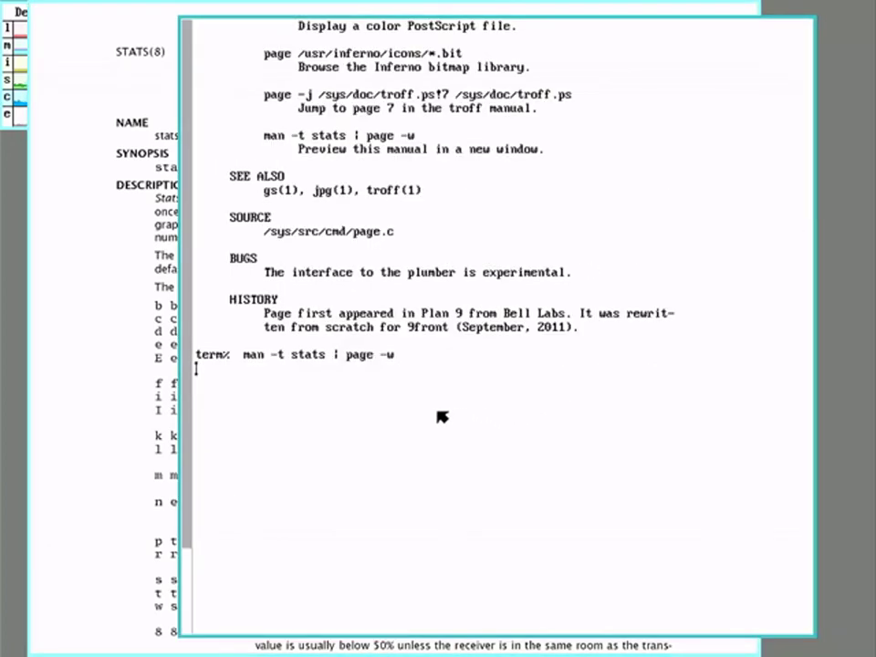
{"action": "middle_click", "coordinate": [146, 406]}
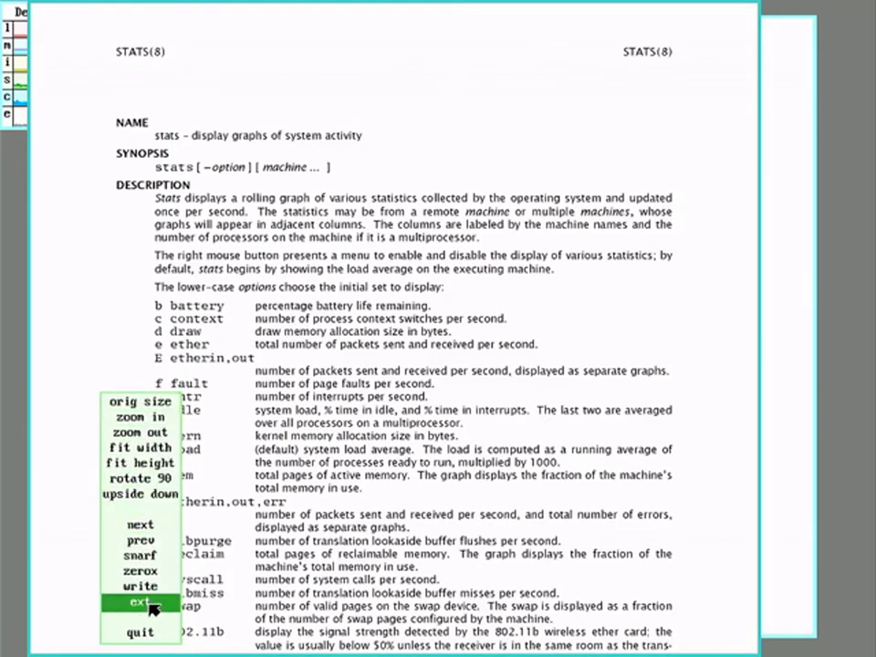
{"action": "middle_click", "coordinate": [142, 631]}
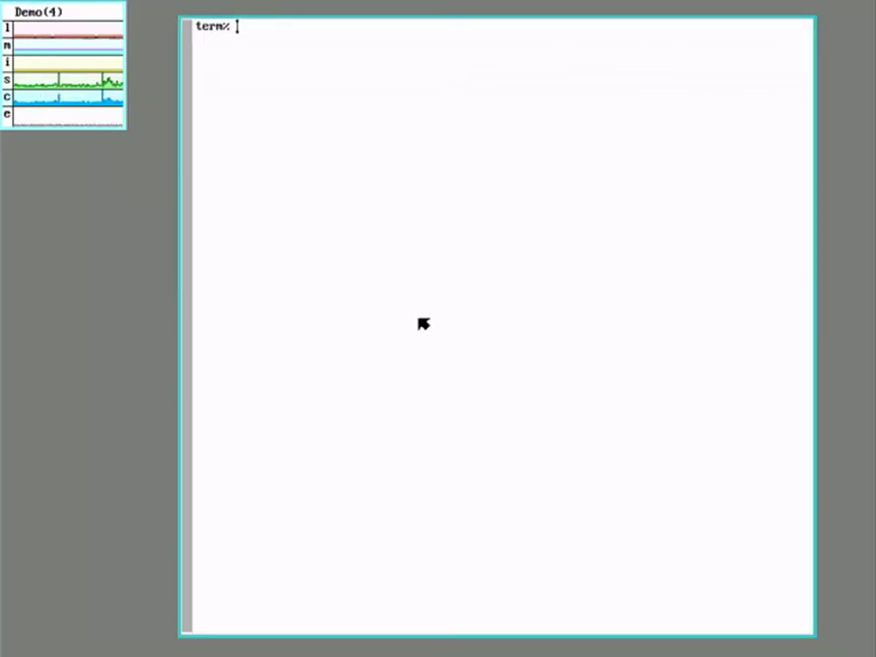
Step: Run dfsdf with an opening single quote at the prompt and close the quote on the continuation line
{"action": "type", "text": "dfsdf"}
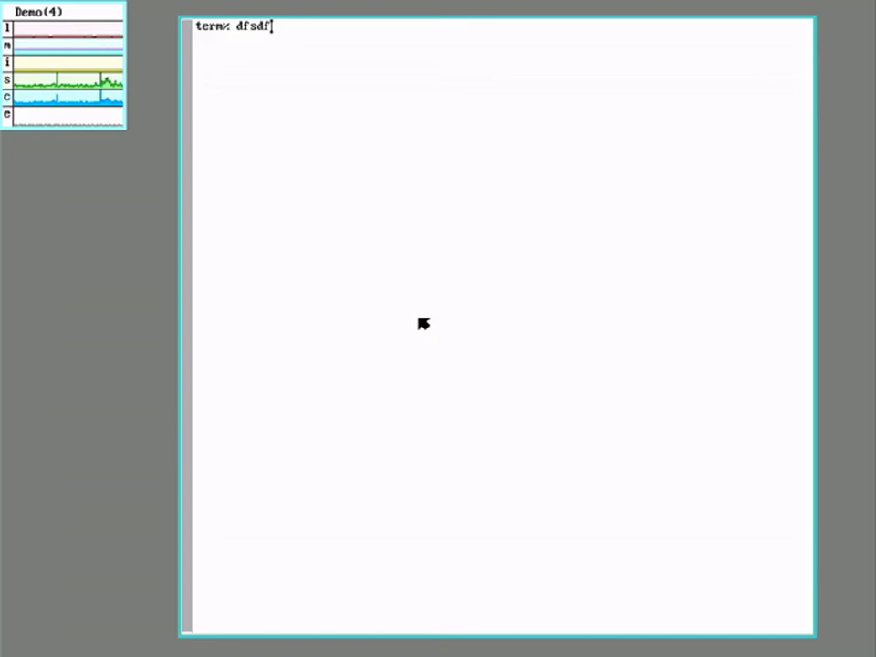
{"action": "type", "text": "'"}
{"action": "key", "text": "Return"}
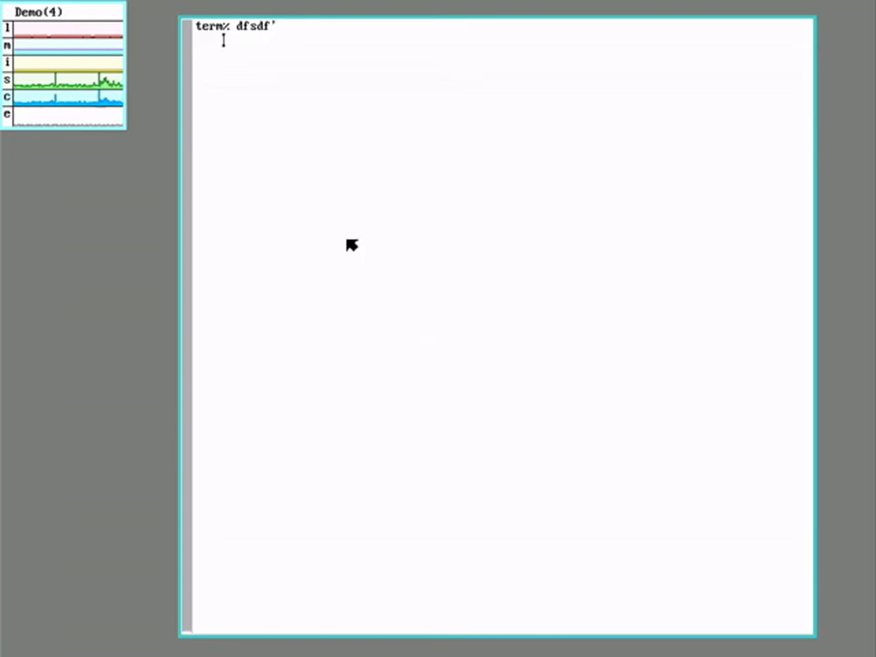
{"action": "type", "text": "'"}
{"action": "key", "text": "Return"}
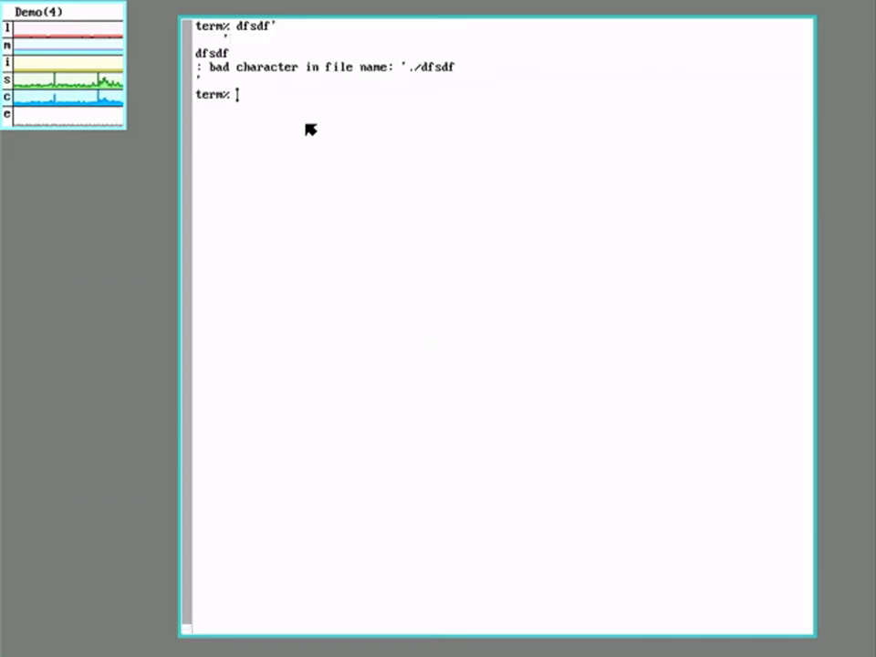
Step: Insert ls and a line break inside the word "character" in the error message, and return the text cursor to the last prompt
{"action": "left_click", "coordinate": [278, 68]}
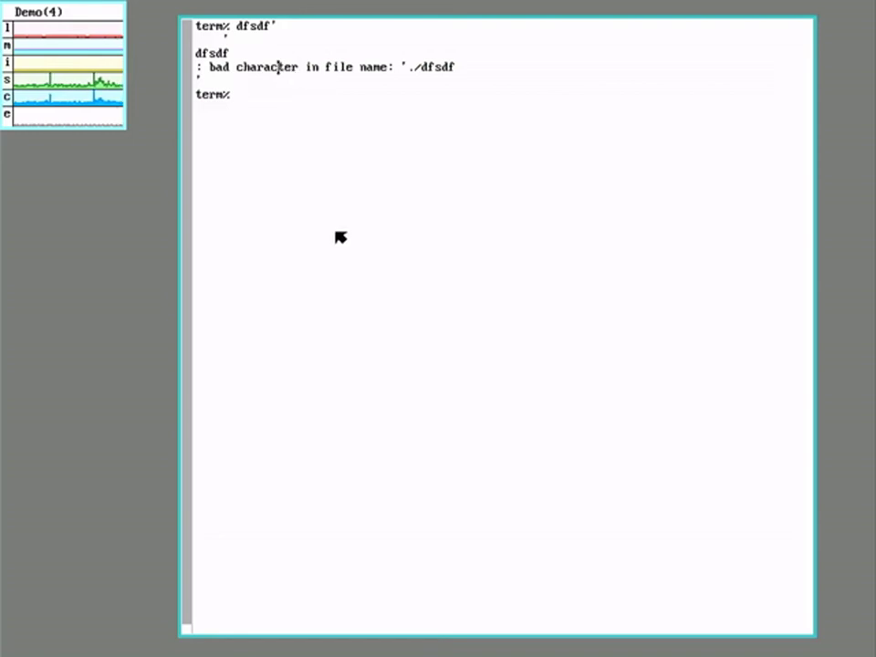
{"action": "type", "text": "ls"}
{"action": "key", "text": "Return"}
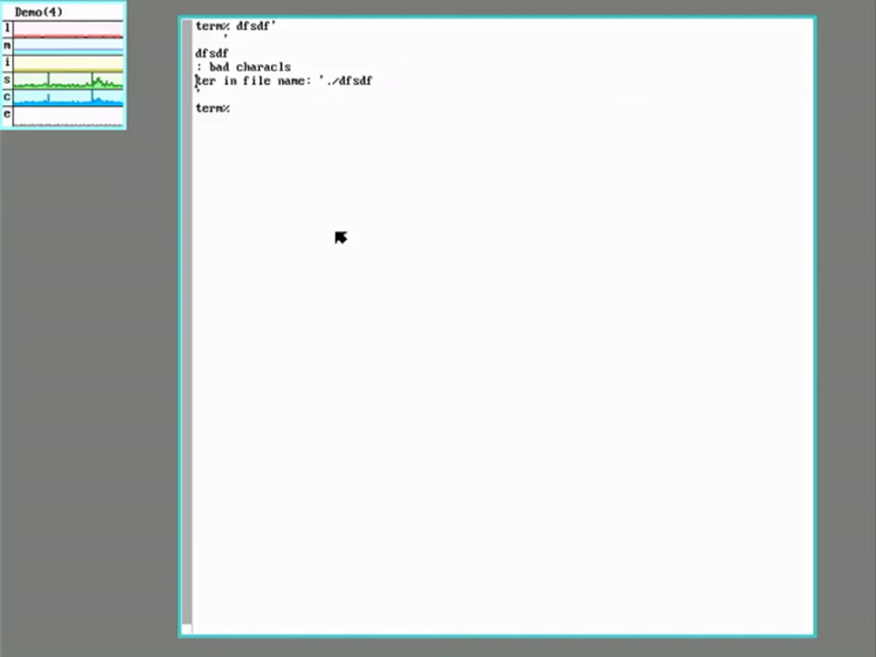
{"action": "scroll", "coordinate": [341, 237], "scroll_direction": "up", "scroll_amount": 3}
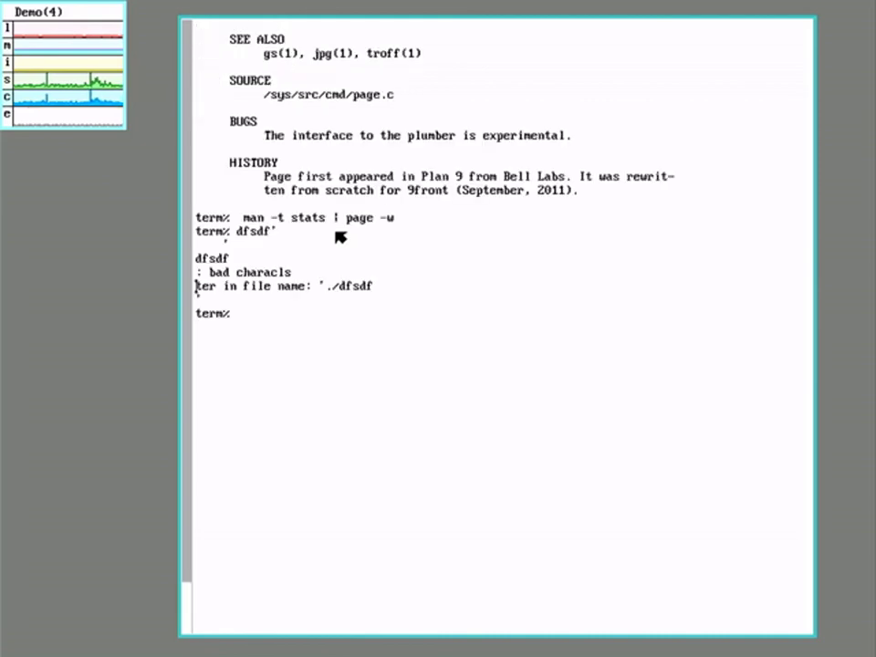
{"action": "left_click", "coordinate": [355, 411]}
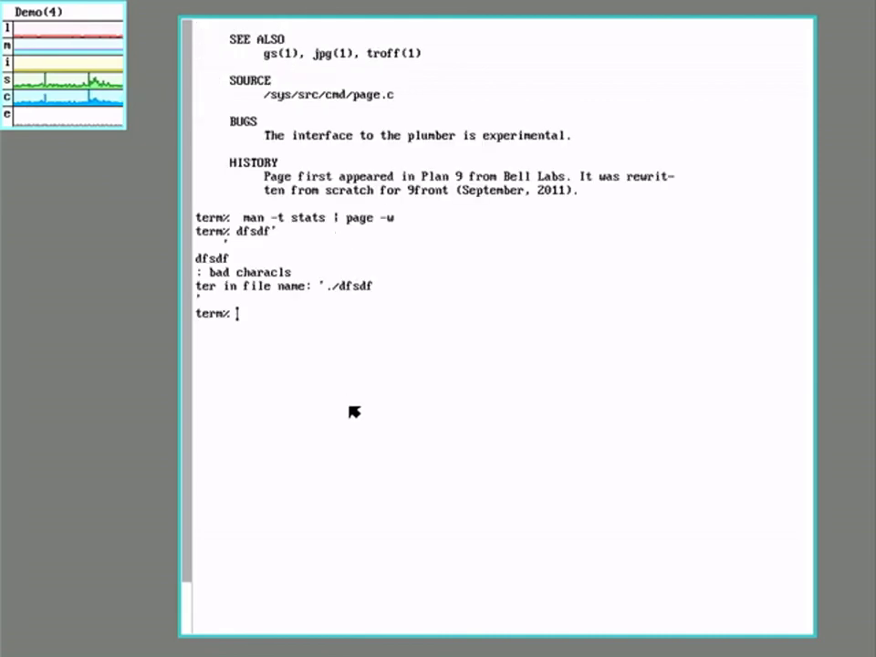